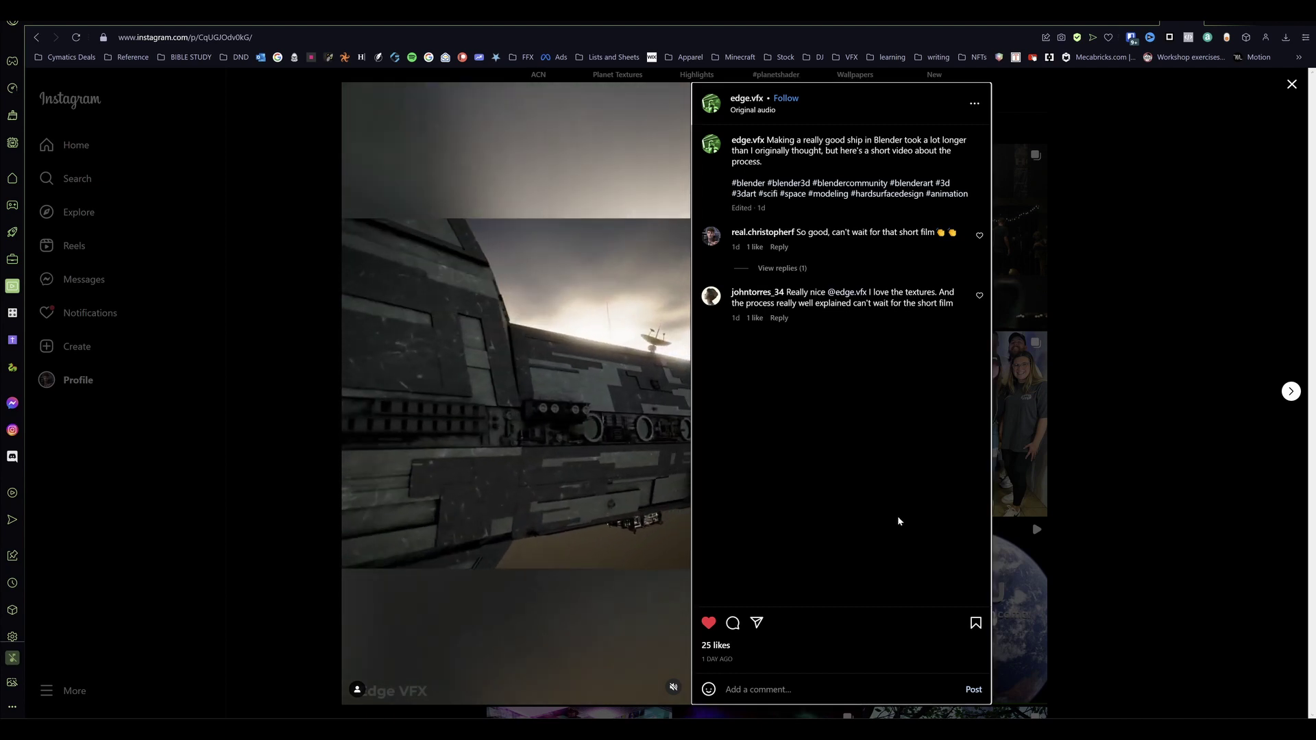
{"action": "key", "text": "Right"}
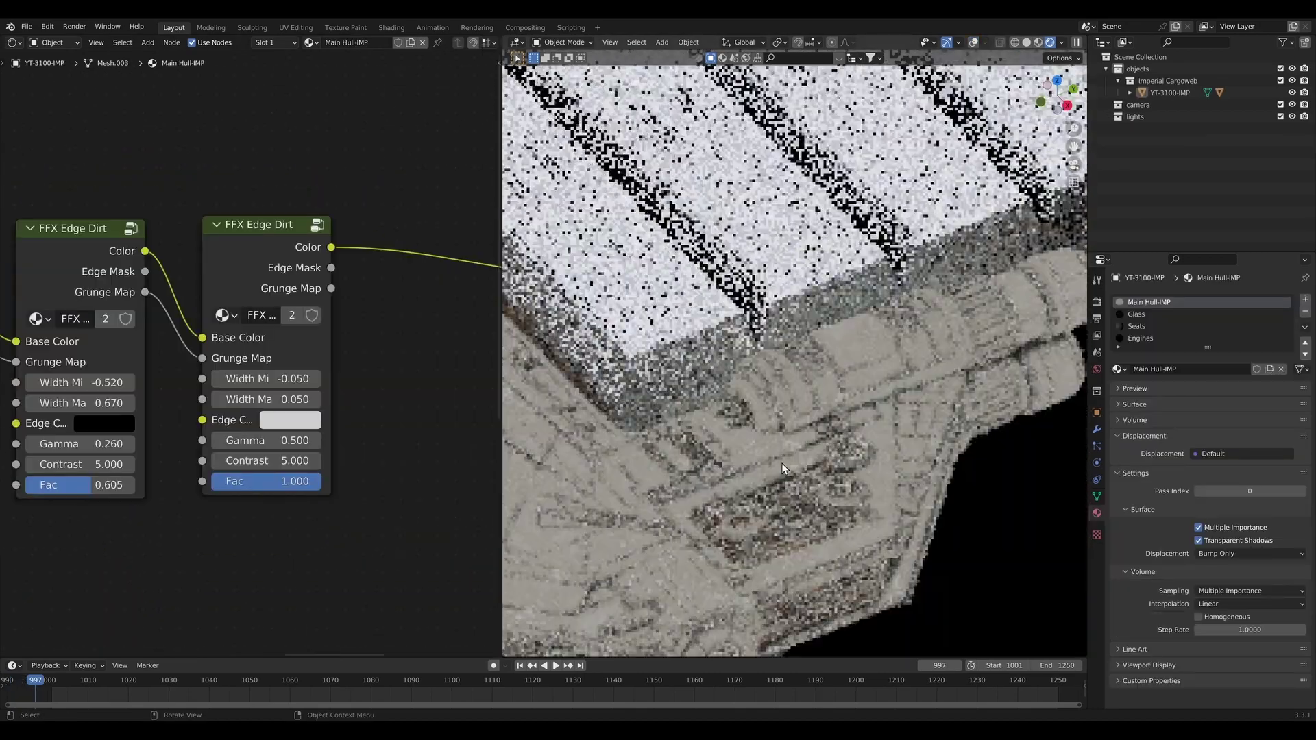
{"action": "middle_click_drag", "start_coordinate": [782, 463], "coordinate": [659, 359]}
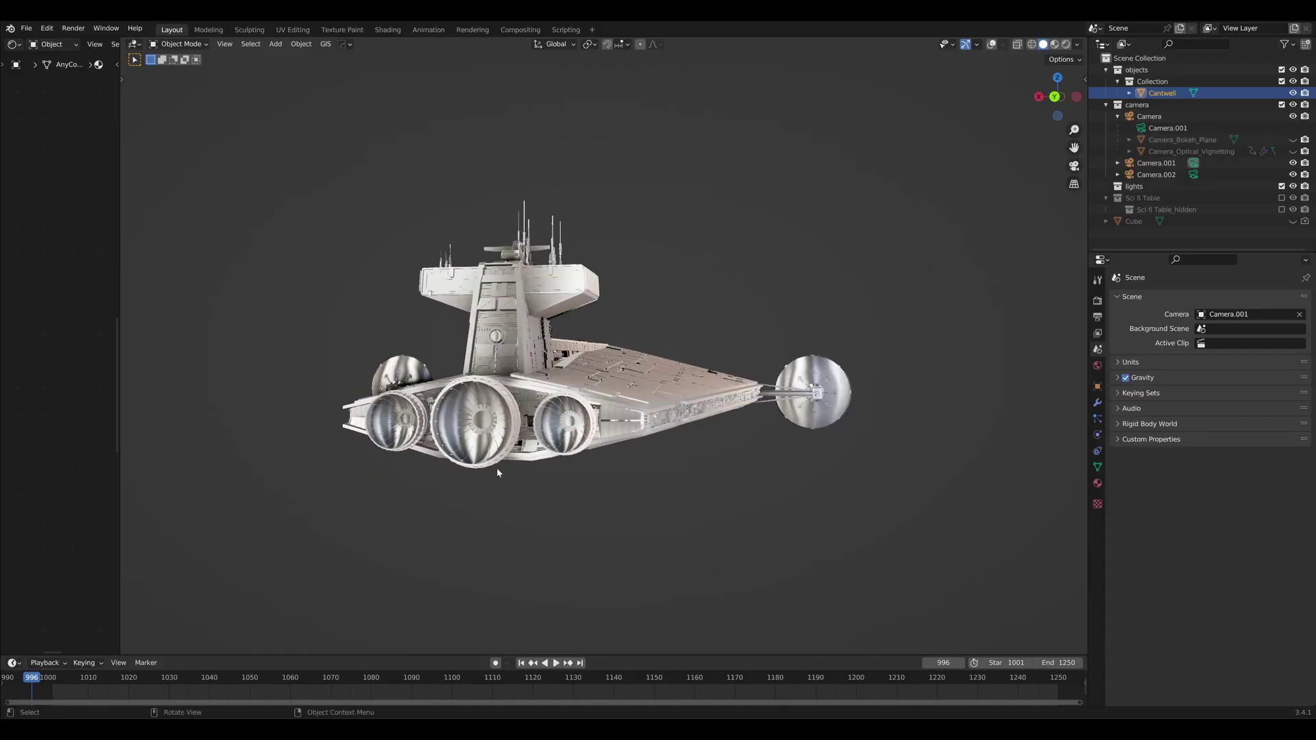
{"action": "middle_click_drag", "start_coordinate": [908, 508], "coordinate": [422, 447]}
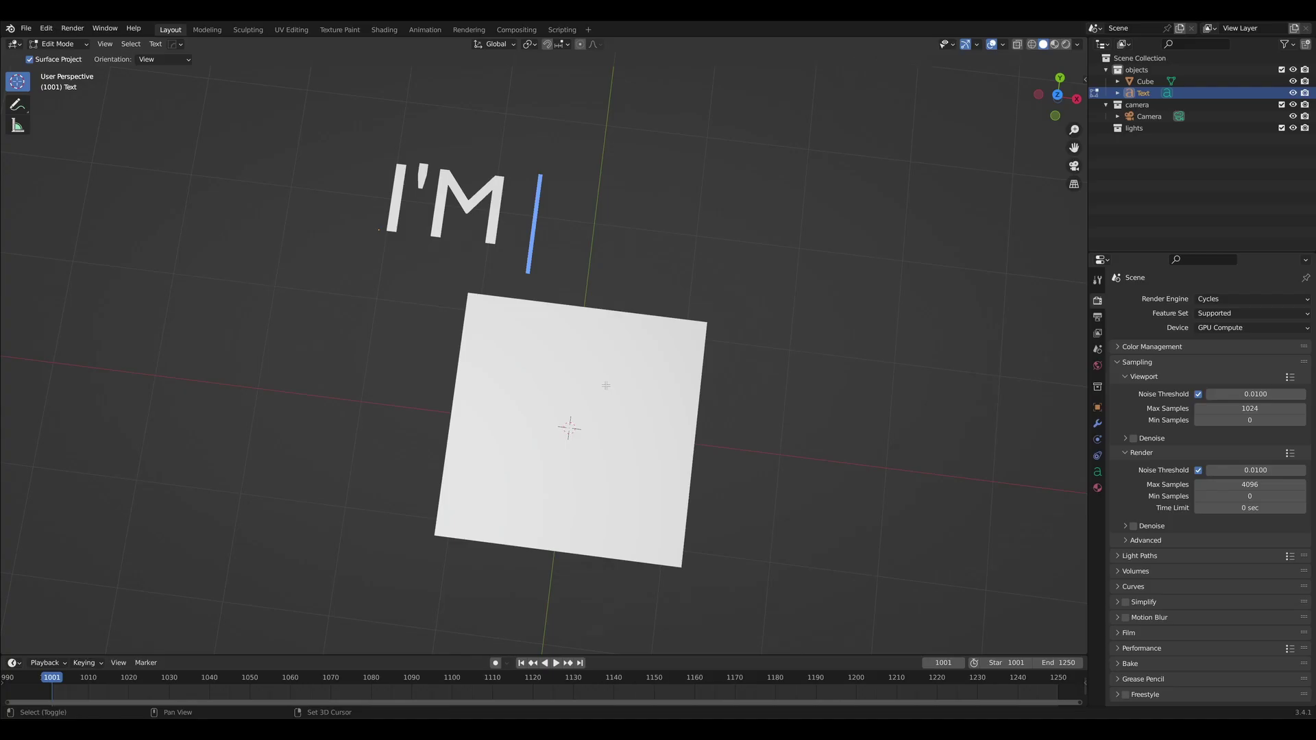
- Complete the text object as "I'M SORRY" and delete it together with the cube
{"action": "type", "text": "SORRY"}
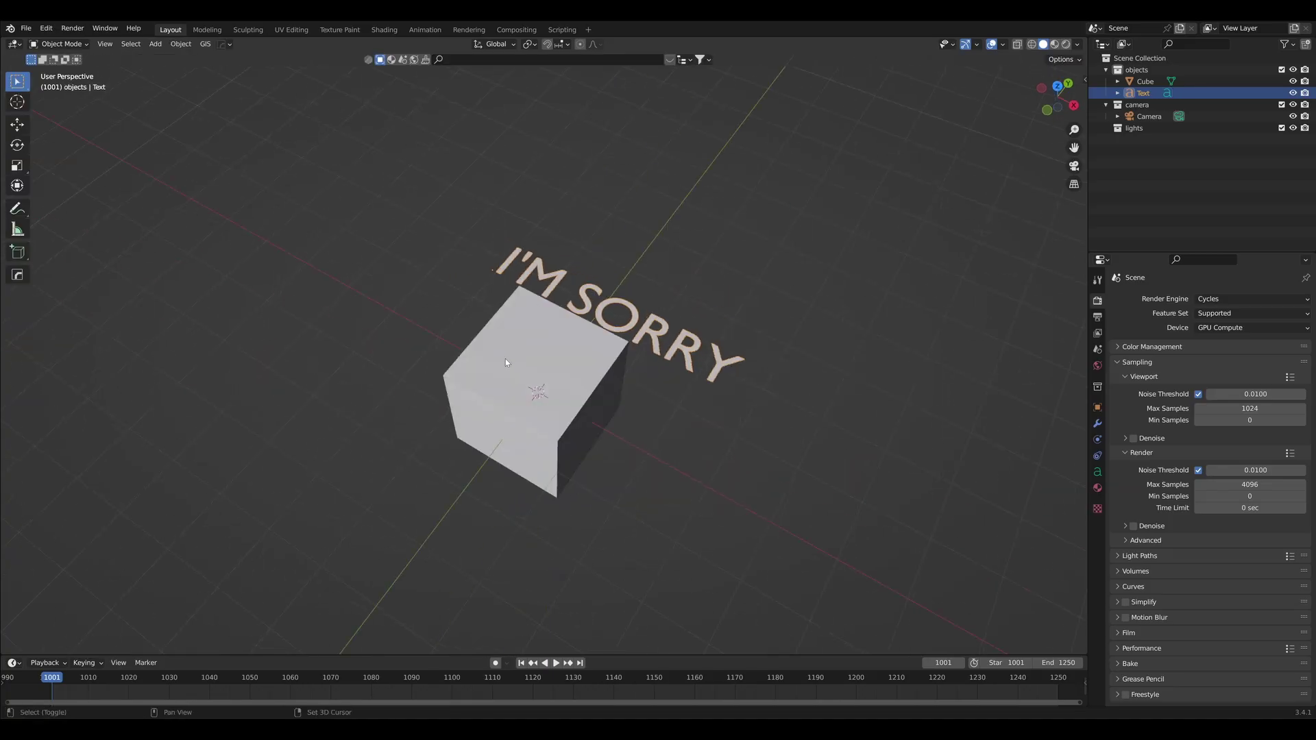
{"action": "key", "text": "x"}
{"action": "left_click", "coordinate": [542, 360]}
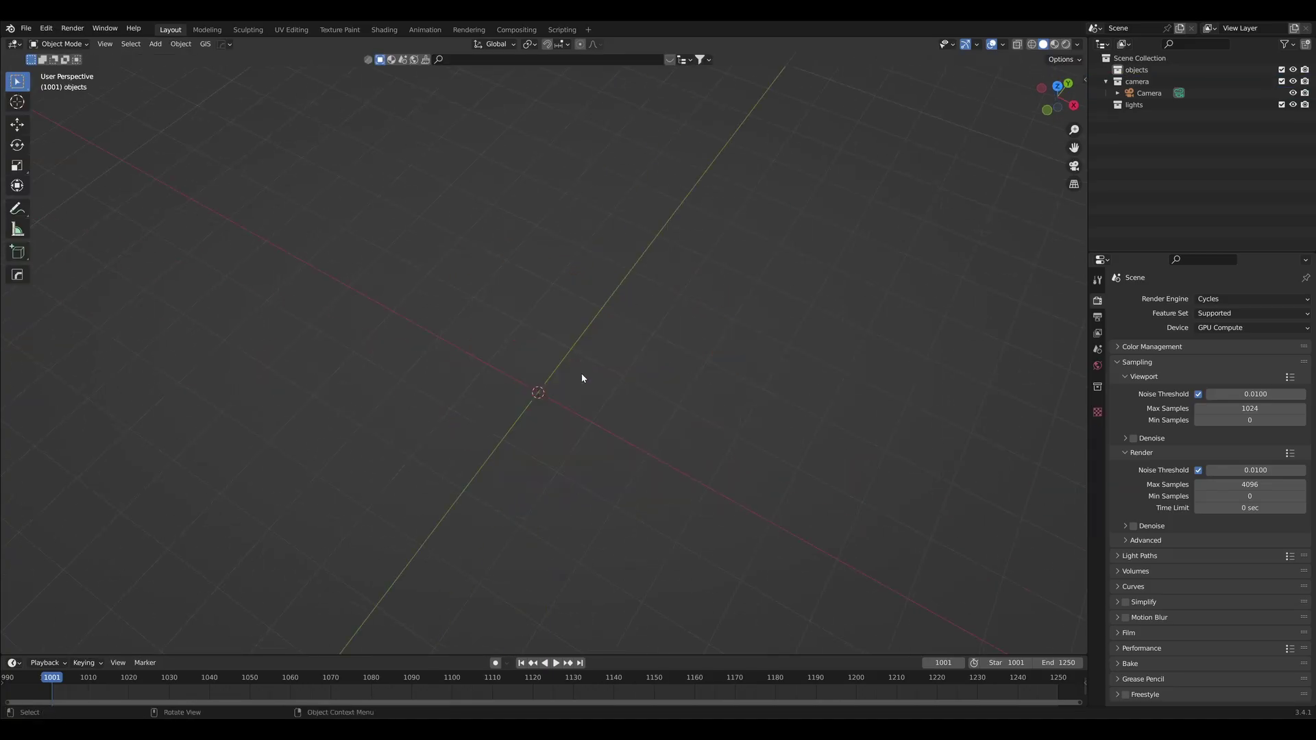
{"action": "left_click", "coordinate": [27, 29]}
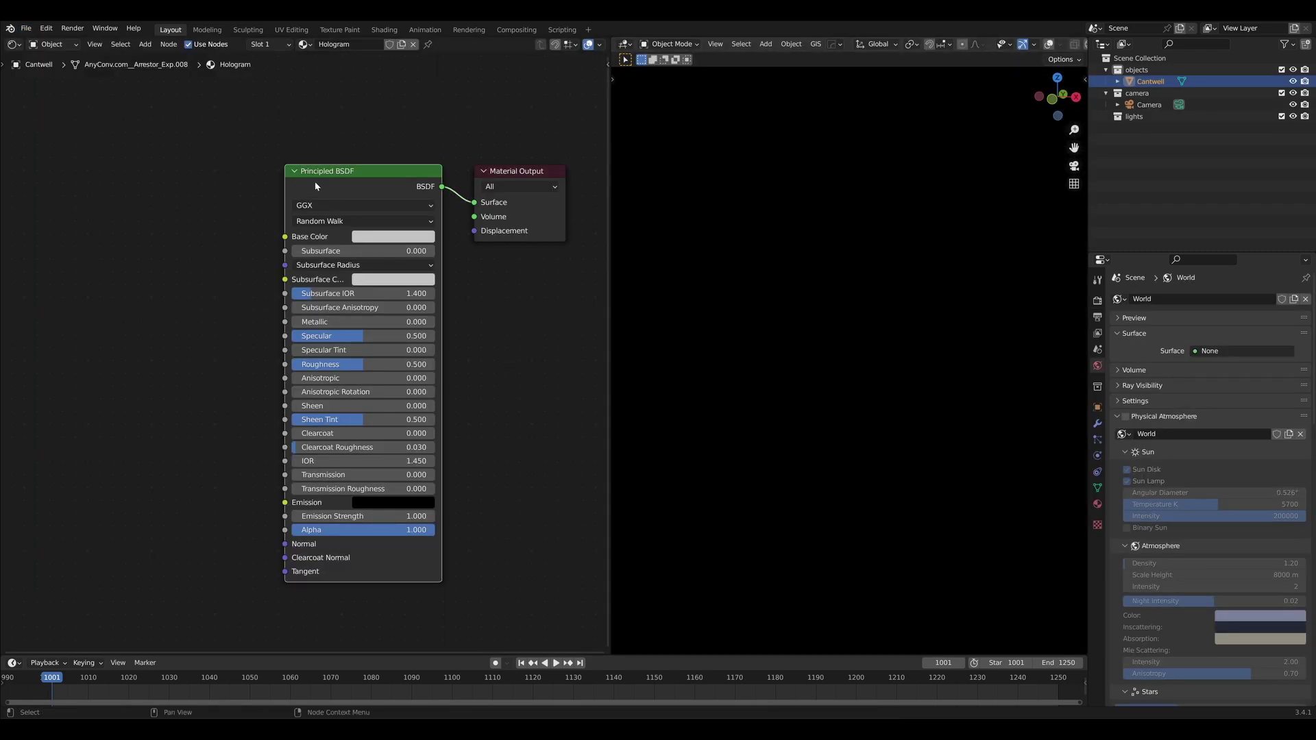
- Replace the Hologram material's Principled BSDF with Emission and Transparent BSDF nodes combined through an Add Shader, and open the render settings
{"action": "key", "text": "x"}
{"action": "key", "text": "shift+a"}
{"action": "type", "text": "emi"}
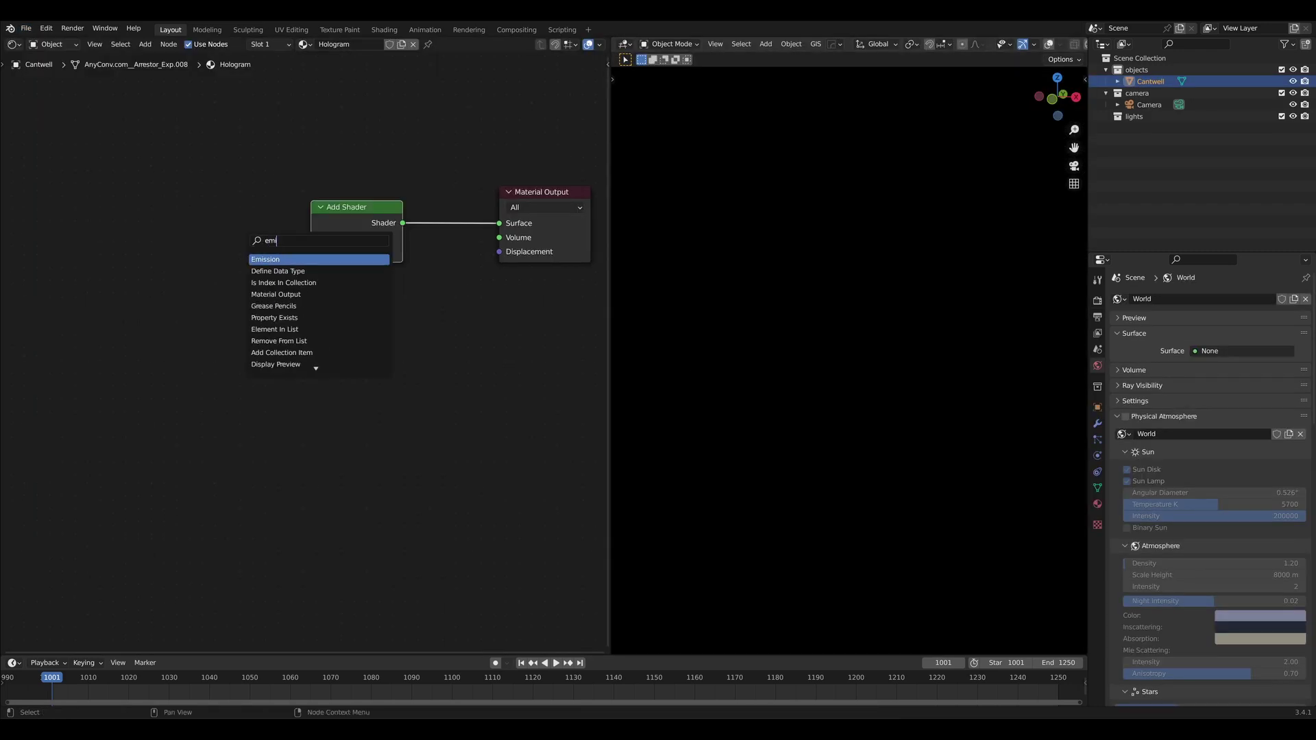
{"action": "key", "text": "Return"}
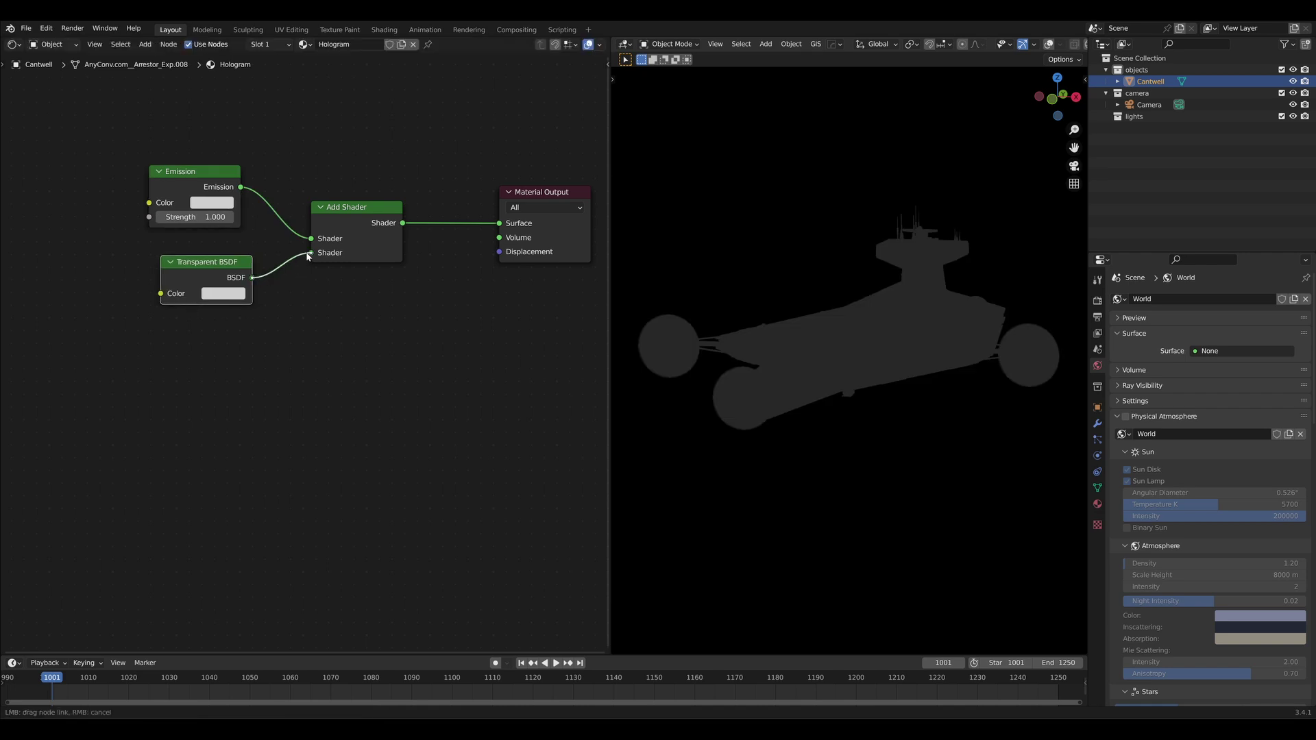
{"action": "left_click_drag", "start_coordinate": [307, 255], "coordinate": [310, 253]}
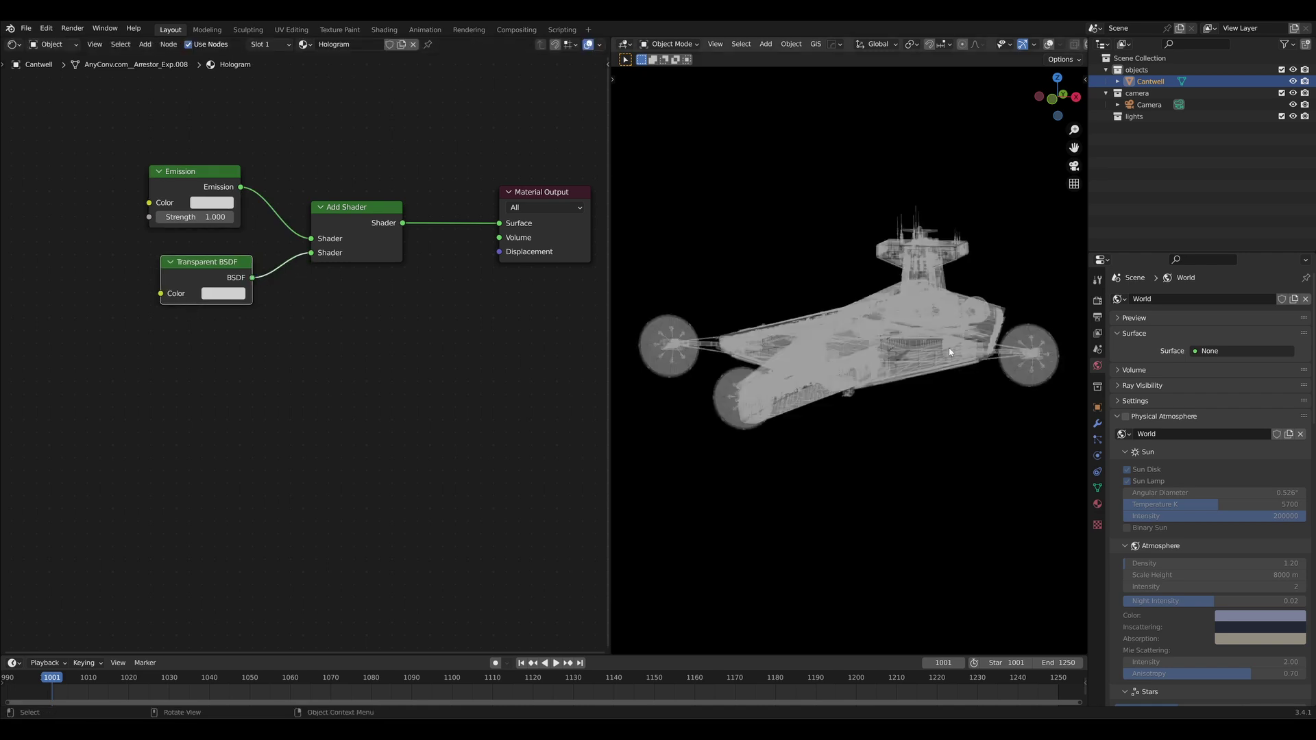
{"action": "left_click", "coordinate": [1097, 300]}
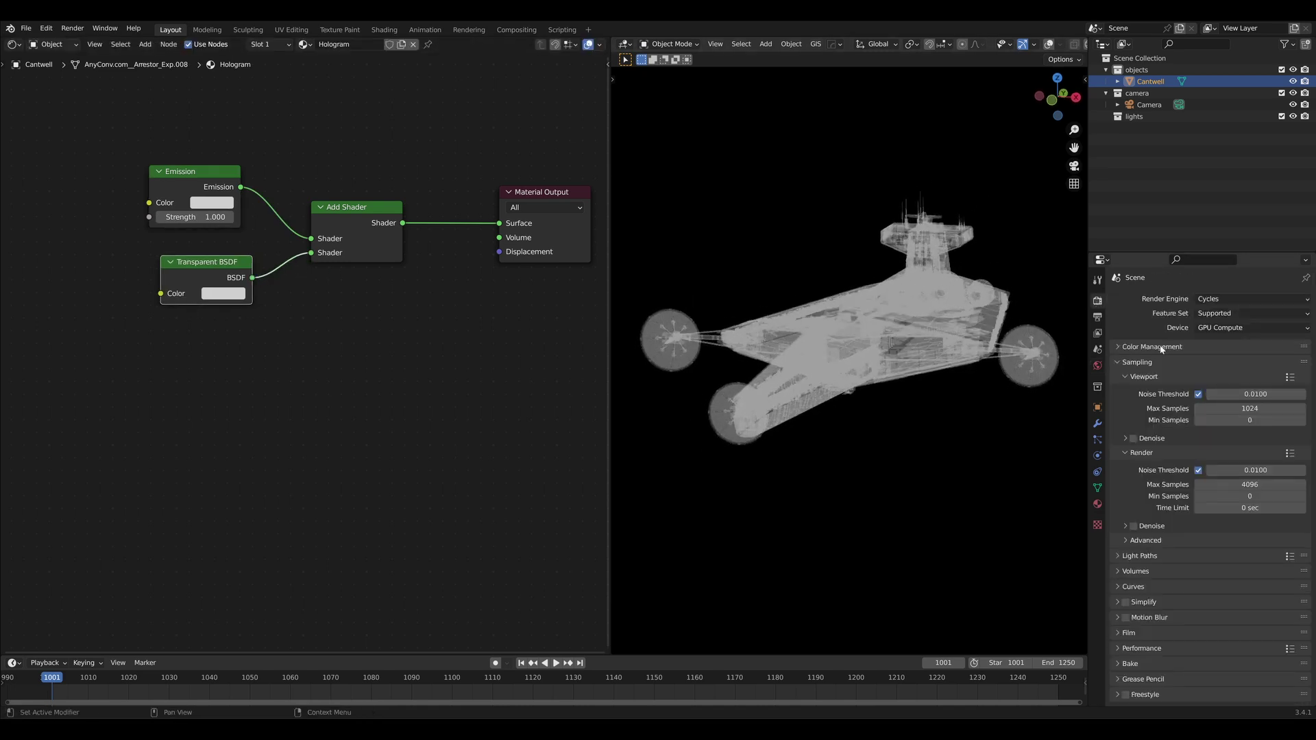
{"action": "scroll", "coordinate": [1257, 396], "scroll_direction": "up", "scroll_amount": 2}
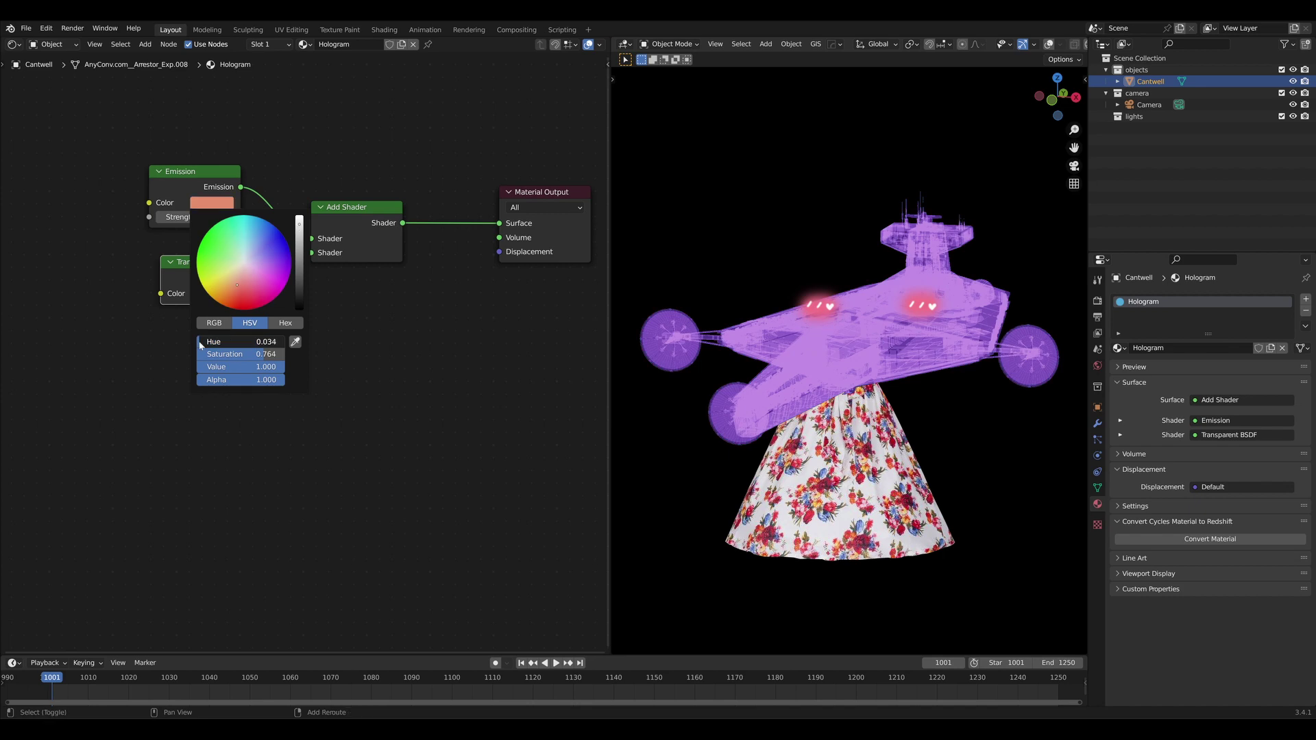
- Tint the Emission node blue and drive its strength with the ColorRamp's Color output
{"action": "mouse_move", "coordinate": [199, 345]}
{"action": "left_mouse_down"}
{"action": "mouse_move", "coordinate": [247, 345]}
{"action": "mouse_move", "coordinate": [206, 345]}
{"action": "left_mouse_up"}
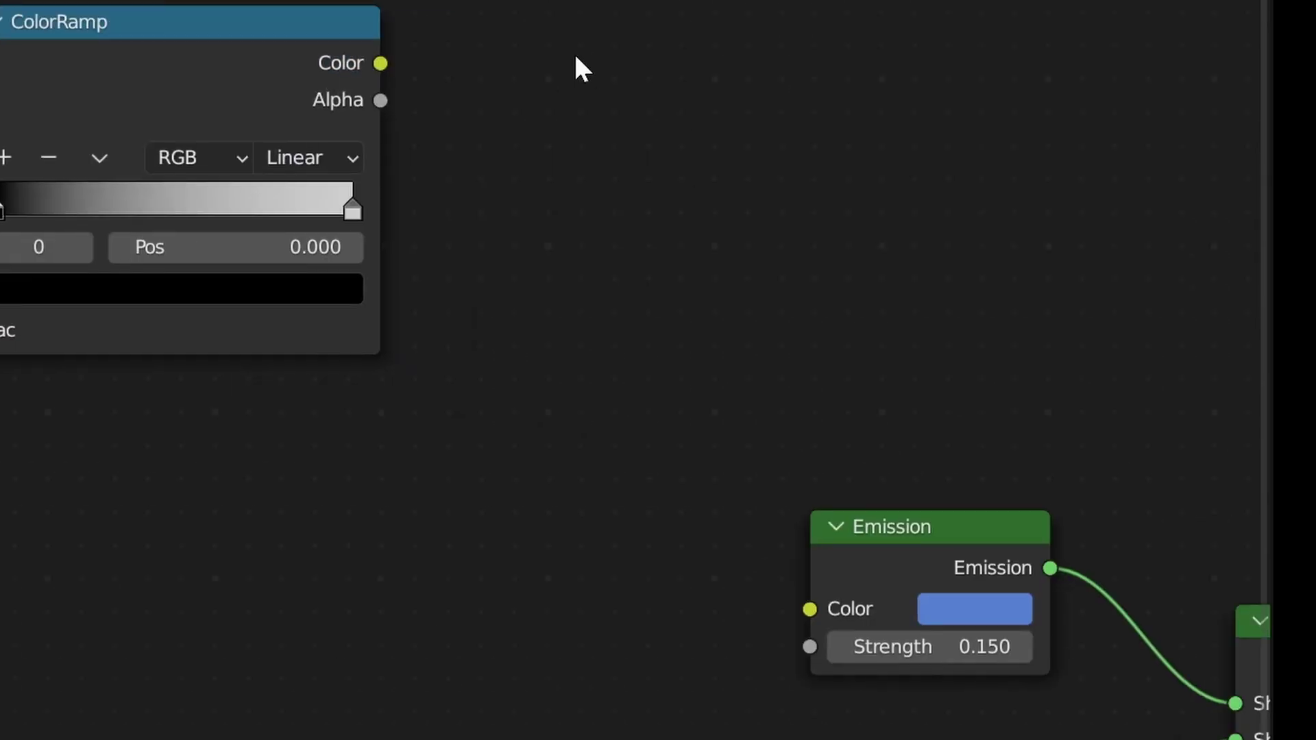
{"action": "left_click_drag", "start_coordinate": [837, 628], "coordinate": [829, 645]}
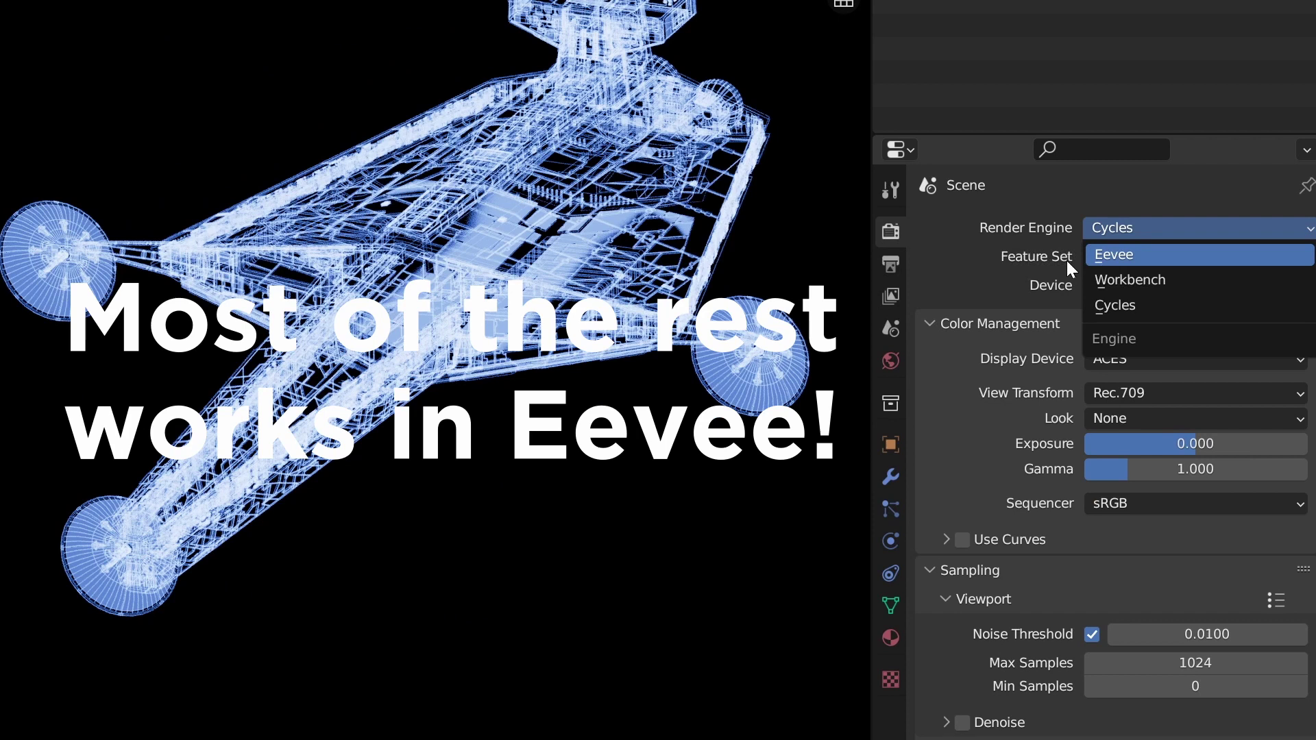
{"action": "key", "text": "Return"}
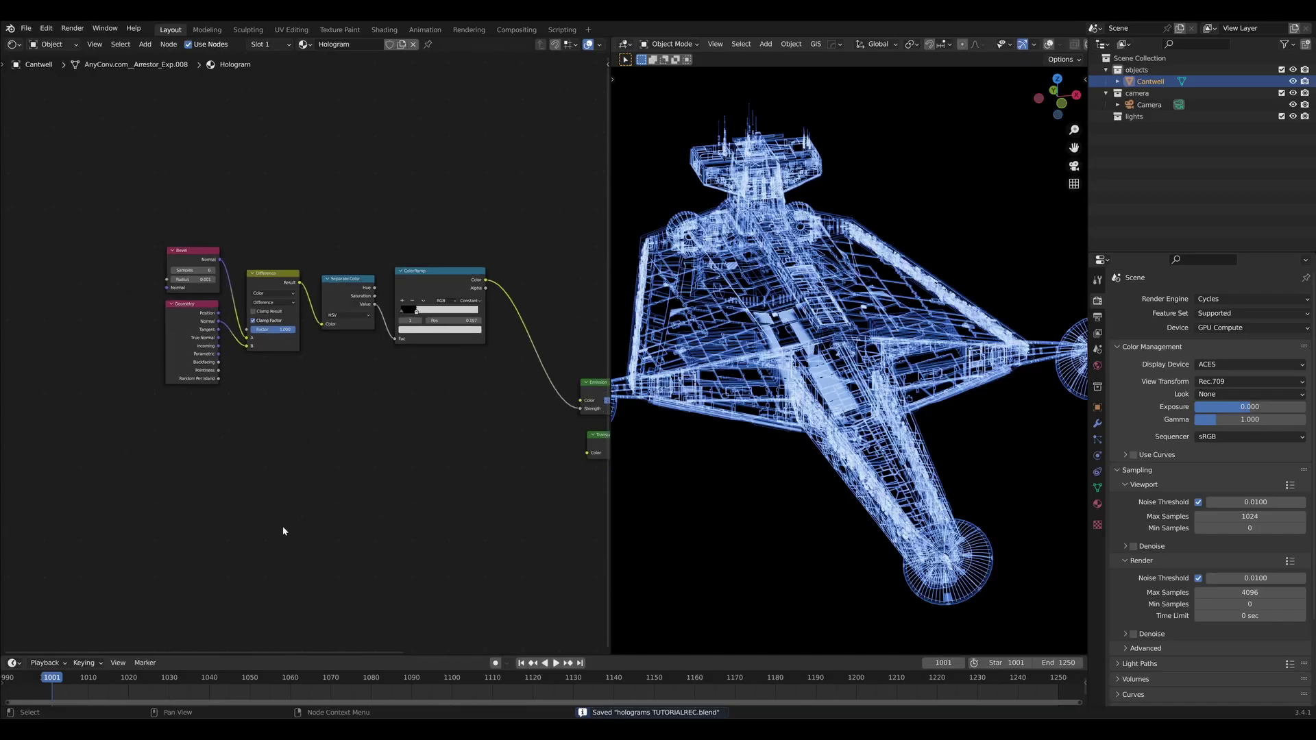
- Move the edge-detection nodes aside and blend a Wireframe node with the ColorRamp through an Add mix node before Emission
{"action": "left_click_drag", "start_coordinate": [125, 140], "coordinate": [517, 434]}
{"action": "key", "text": "g"}
{"action": "left_click", "coordinate": [338, 386]}
{"action": "key", "text": "shift+a"}
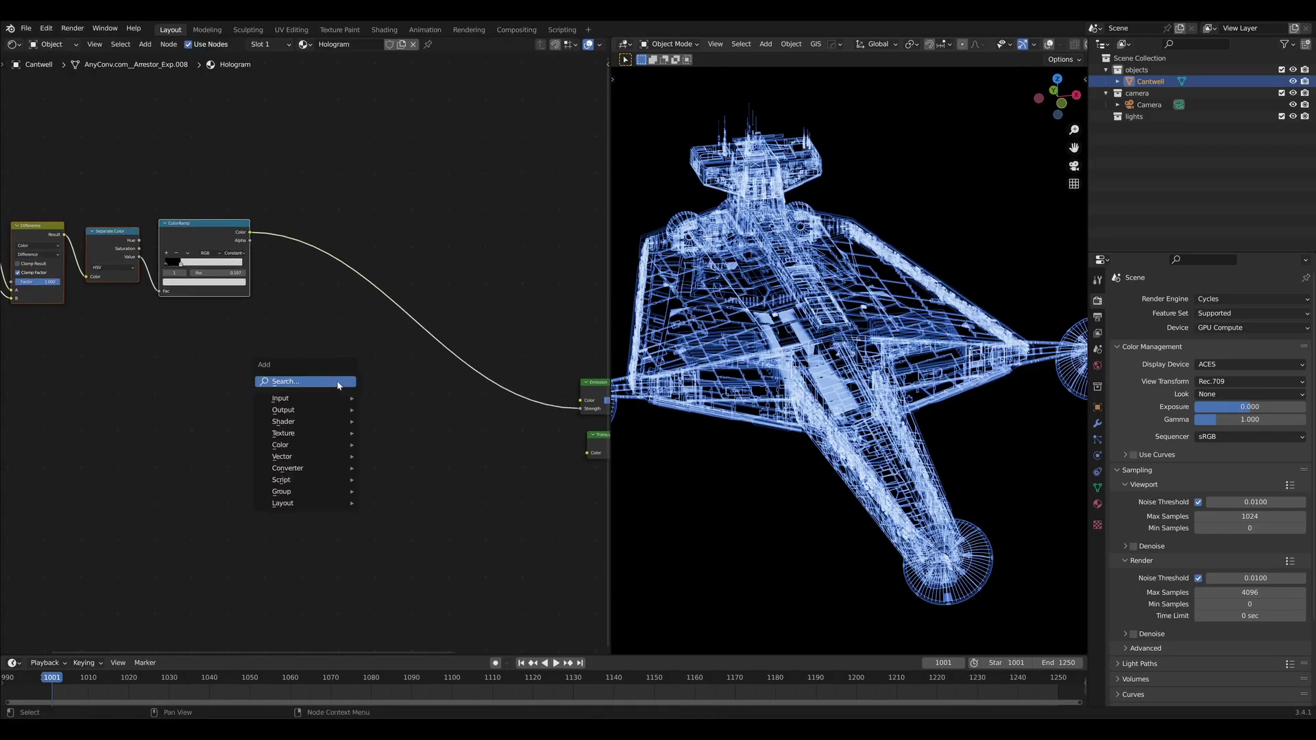
{"action": "key", "text": "Return"}
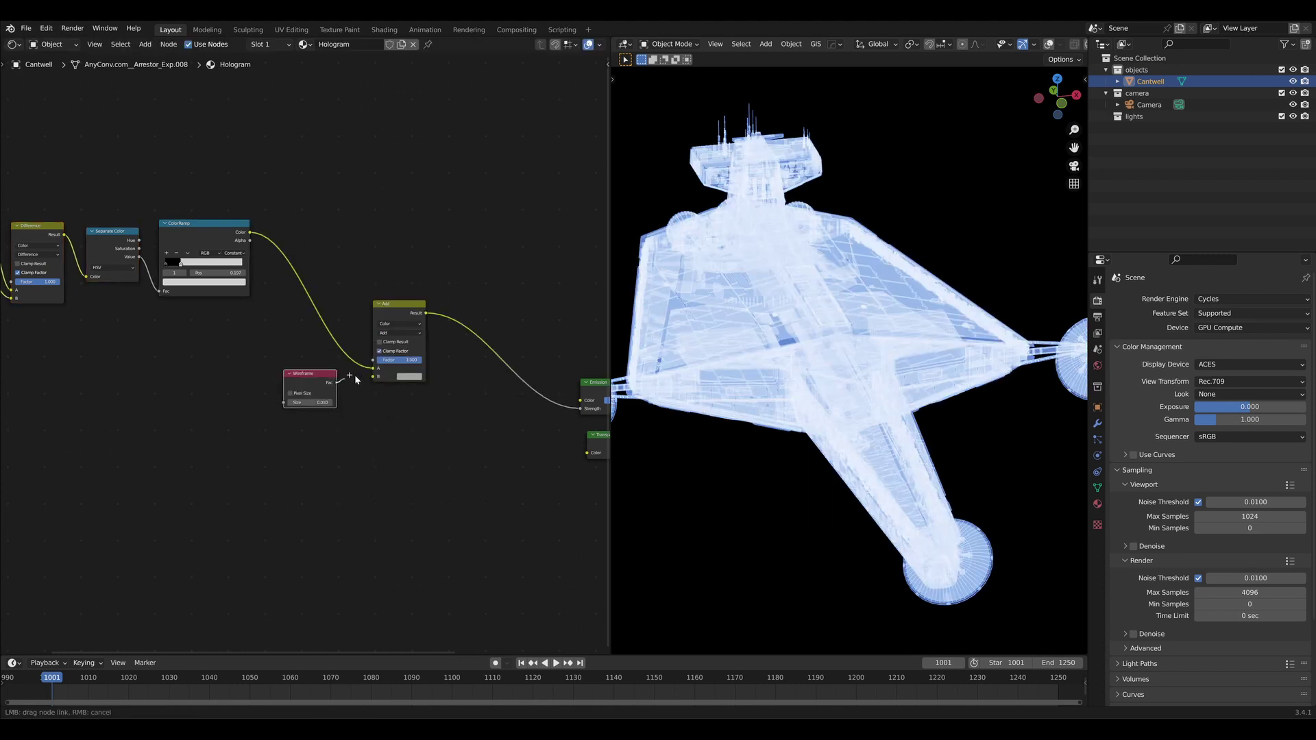
{"action": "left_click_drag", "start_coordinate": [370, 380], "coordinate": [374, 376]}
- Examine the wireframe effect on the ship up close and adjust the Wireframe node's size
{"action": "scroll", "coordinate": [302, 346], "scroll_direction": "up", "scroll_amount": 3}
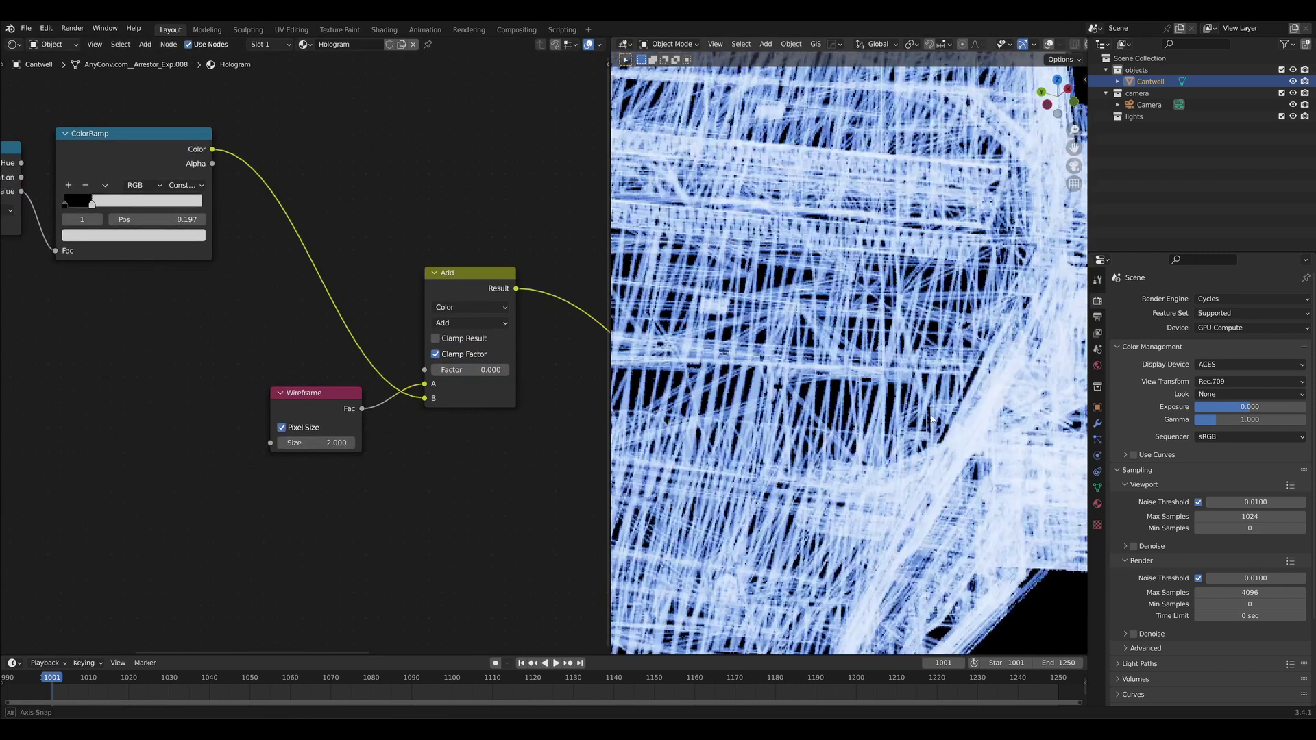
{"action": "scroll", "coordinate": [919, 424], "scroll_direction": "down", "scroll_amount": 8}
{"action": "middle_click_drag", "start_coordinate": [971, 404], "coordinate": [686, 446]}
{"action": "scroll", "coordinate": [900, 352], "scroll_direction": "up", "scroll_amount": 6}
{"action": "scroll", "coordinate": [863, 398], "scroll_direction": "up", "scroll_amount": 4}
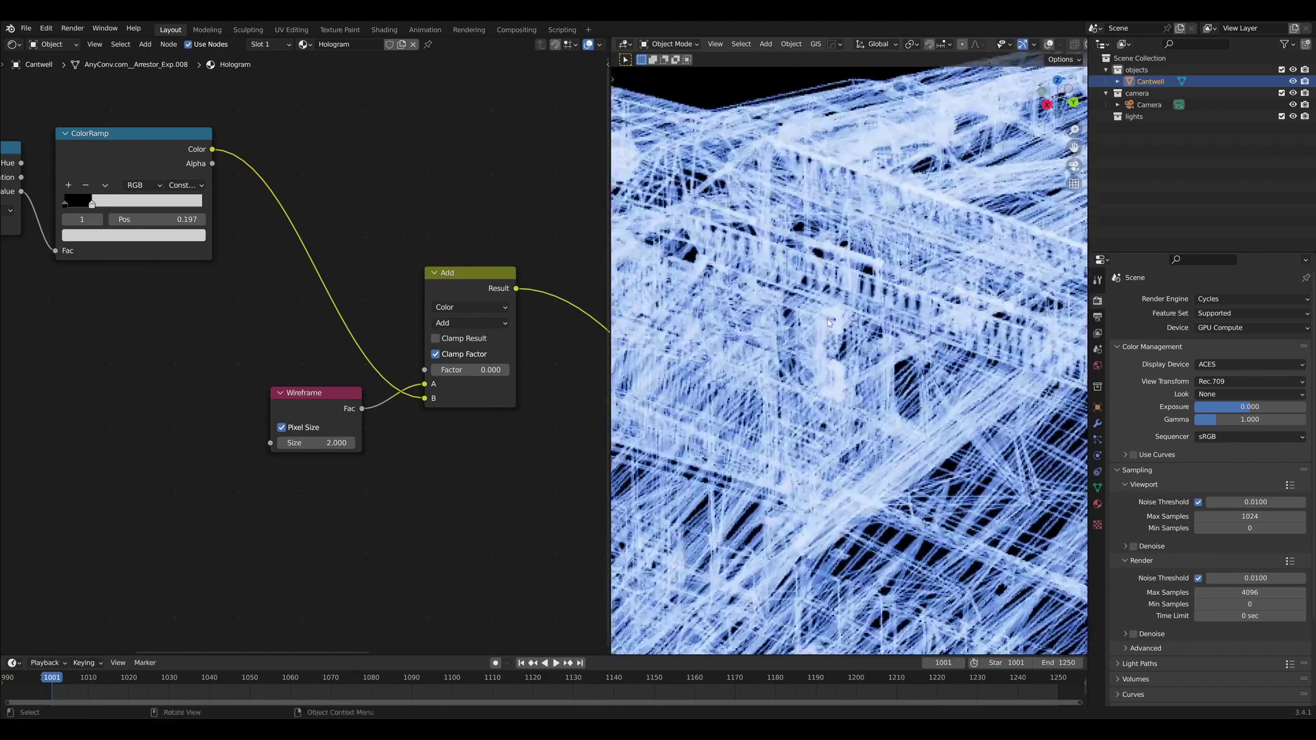
{"action": "left_click_drag", "start_coordinate": [310, 443], "coordinate": [343, 443]}
- Connect the Layer Weight node's Facing output to input B of the Add mix node and try its Fresnel output
{"action": "left_click_drag", "start_coordinate": [266, 375], "coordinate": [363, 388]}
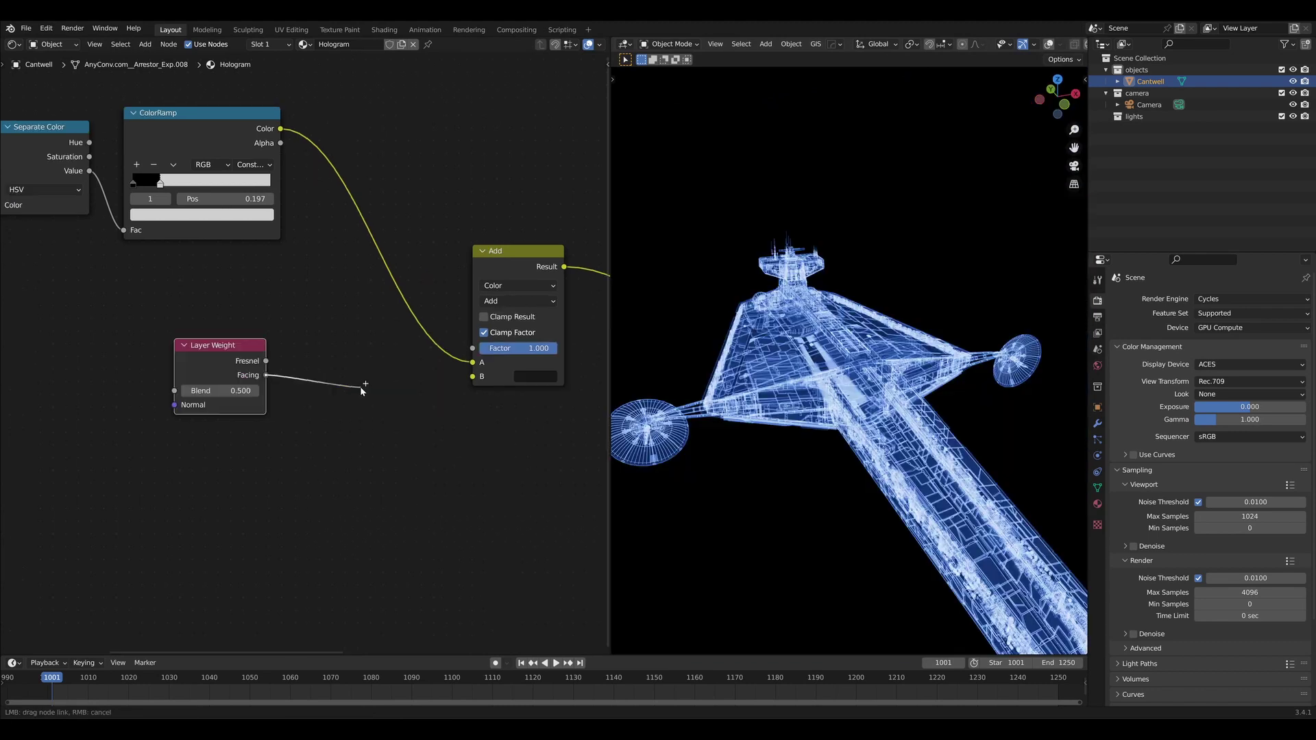
{"action": "left_click_drag", "start_coordinate": [482, 379], "coordinate": [474, 376]}
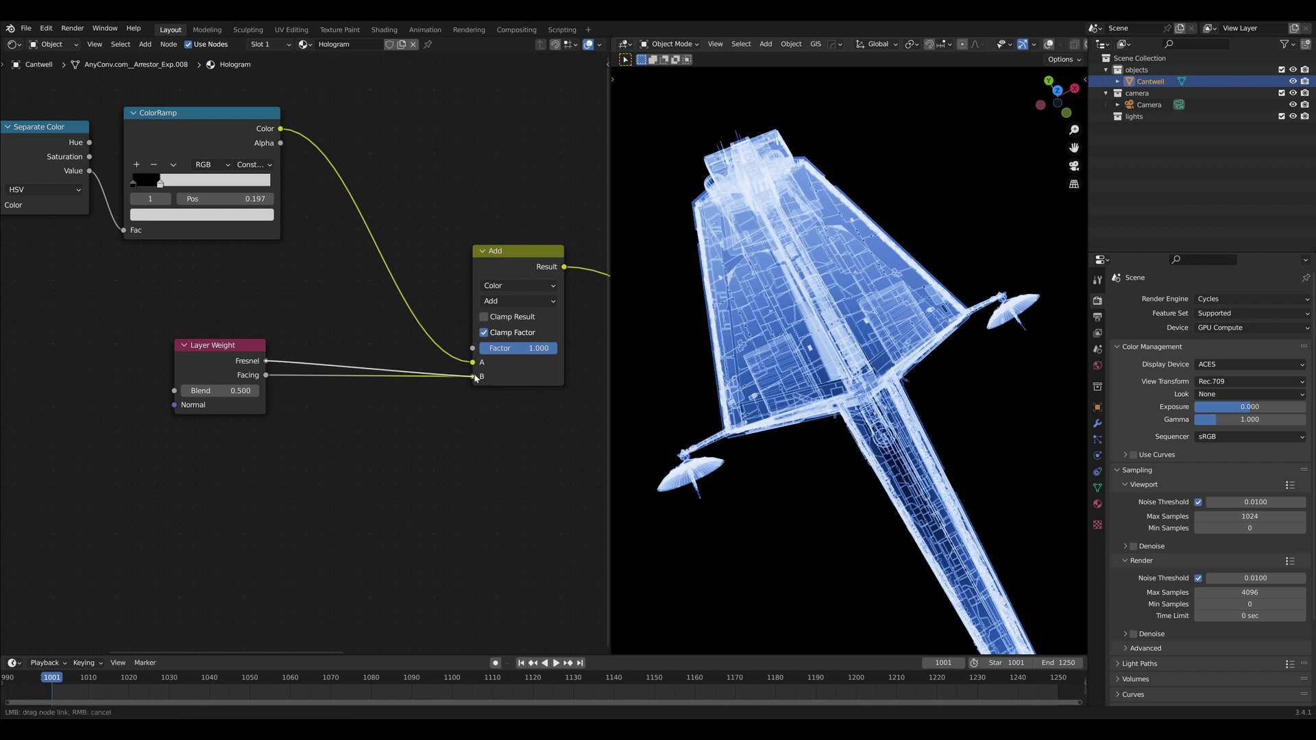
{"action": "mouse_move", "coordinate": [789, 384]}
{"action": "middle_mouse_down"}
{"action": "mouse_move", "coordinate": [858, 344]}
{"action": "mouse_move", "coordinate": [859, 419]}
{"action": "mouse_move", "coordinate": [804, 314]}
{"action": "mouse_move", "coordinate": [742, 411]}
{"action": "mouse_move", "coordinate": [789, 384]}
{"action": "middle_mouse_up"}
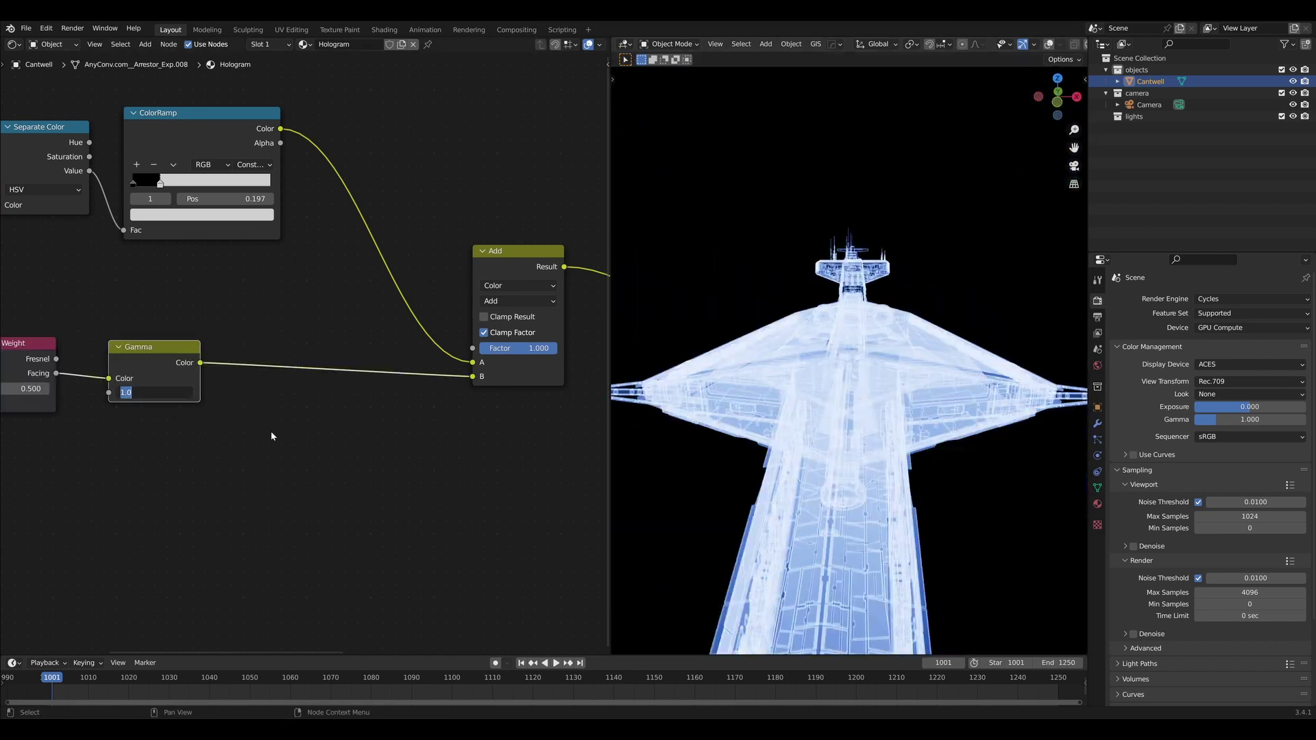
- Set the gamma to 5 on the Gamma node between Layer Weight and the Add mix node
{"action": "key", "text": "Return"}
{"action": "middle_click_drag", "start_coordinate": [158, 394], "coordinate": [291, 402]}
{"action": "type", "text": "5"}
{"action": "key", "text": "Return"}
- Insert a Math node set to Add after the Gamma node, with a second value of 0.05
{"action": "key", "text": "shift+a"}
{"action": "type", "text": "ma"}
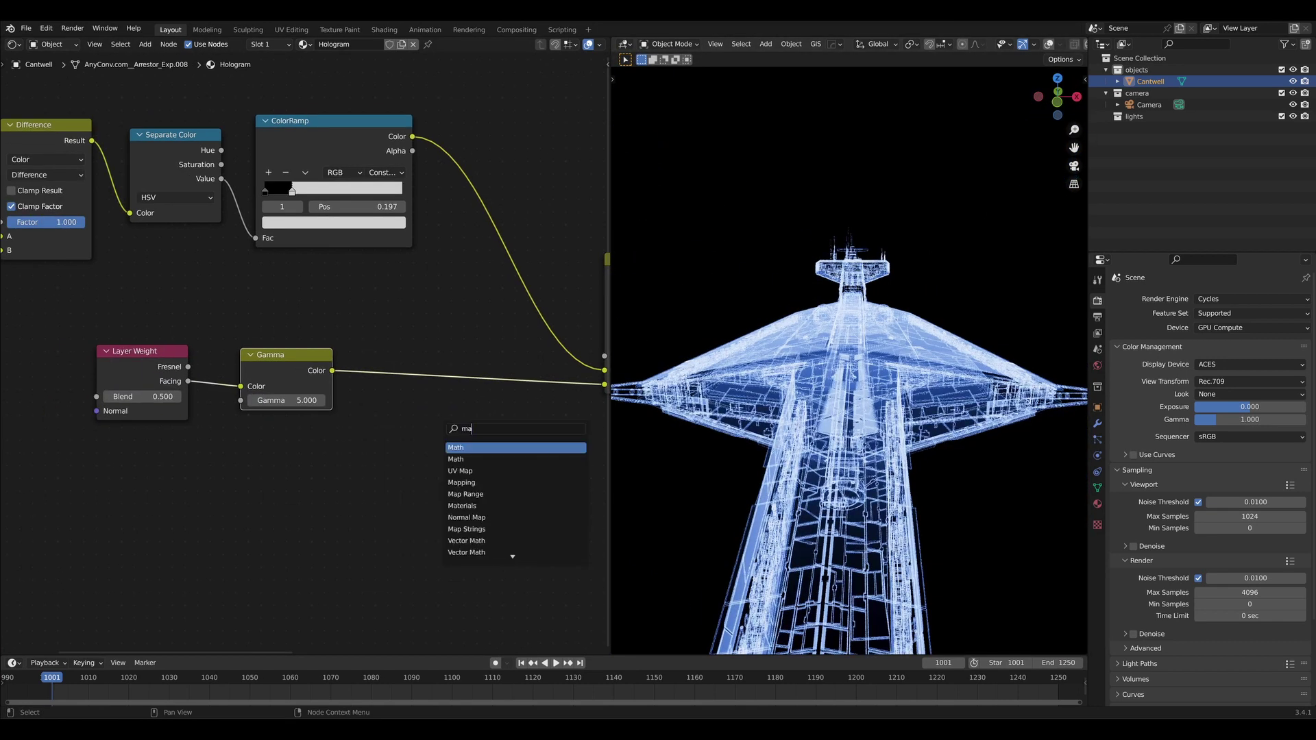
{"action": "type", "text": "th"}
{"action": "key", "text": "Return"}
{"action": "left_click", "coordinate": [452, 430]}
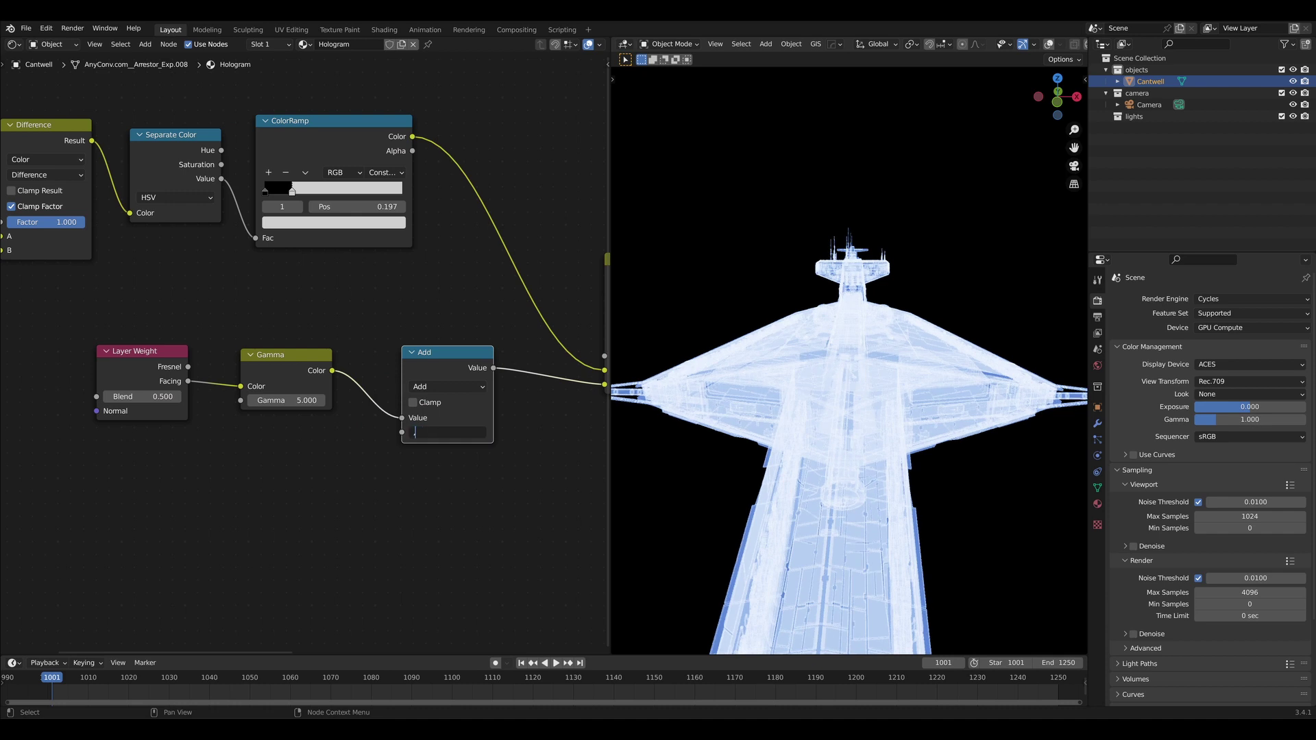
{"action": "key", "text": "Return"}
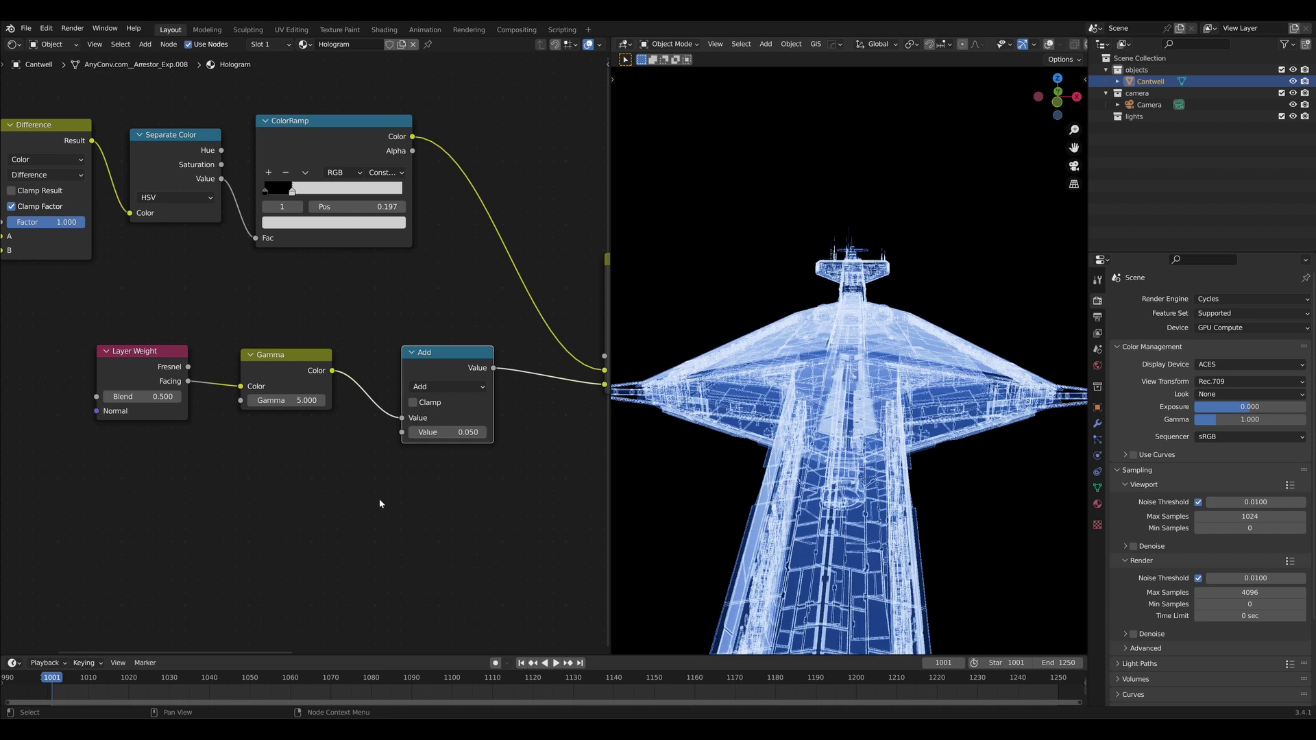
- Add a Wave Texture with a scale of about 21.55 and feed its Fac output into input B of the Multiply node
{"action": "middle_click_drag", "start_coordinate": [380, 499], "coordinate": [349, 488]}
{"action": "left_click_drag", "start_coordinate": [74, 294], "coordinate": [452, 516]}
{"action": "key", "text": "g"}
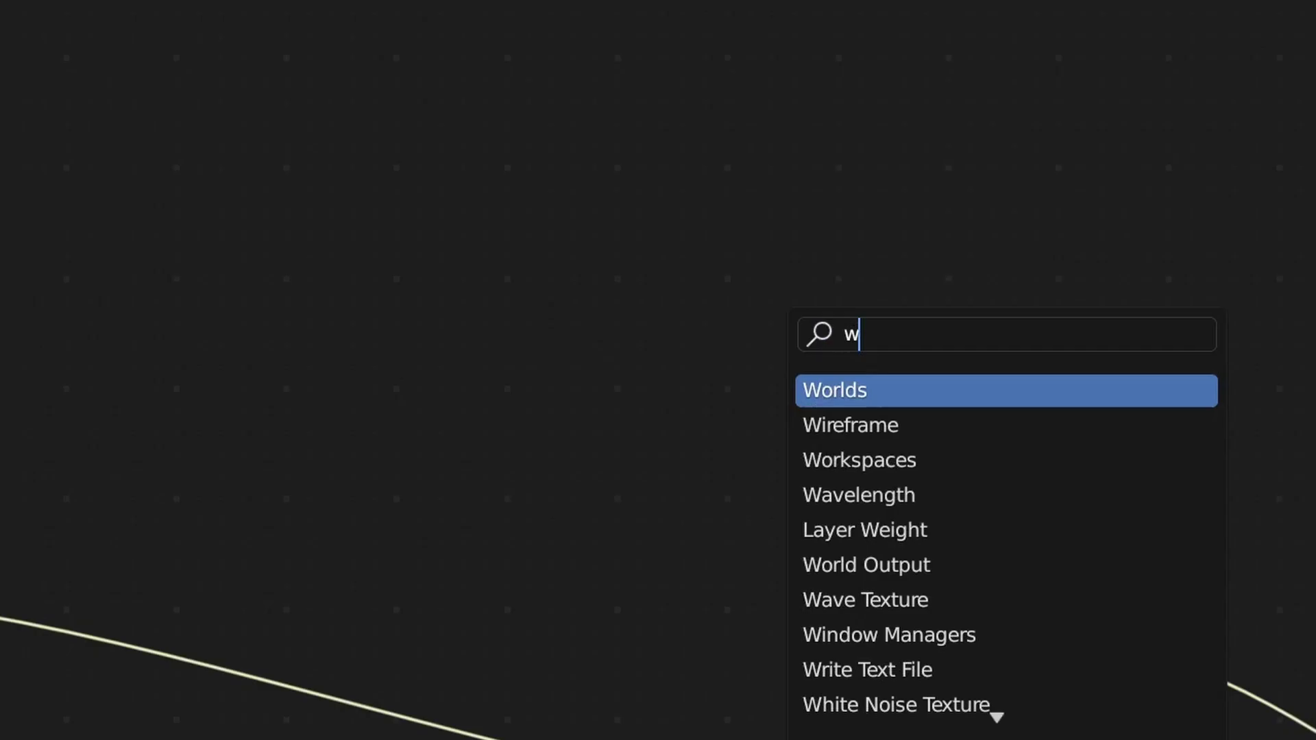
{"action": "type", "text": "ave"}
{"action": "key", "text": "Down"}
{"action": "key", "text": "Return"}
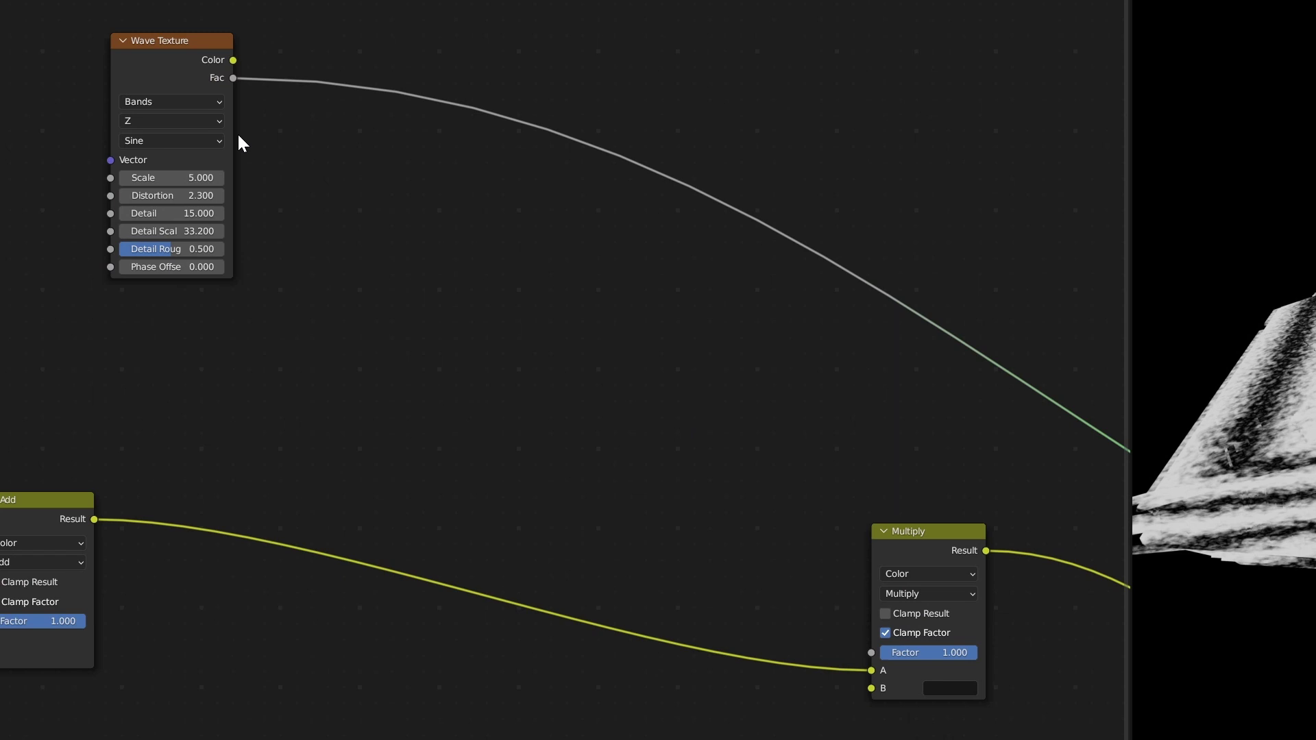
{"action": "left_click_drag", "start_coordinate": [233, 78], "coordinate": [869, 687]}
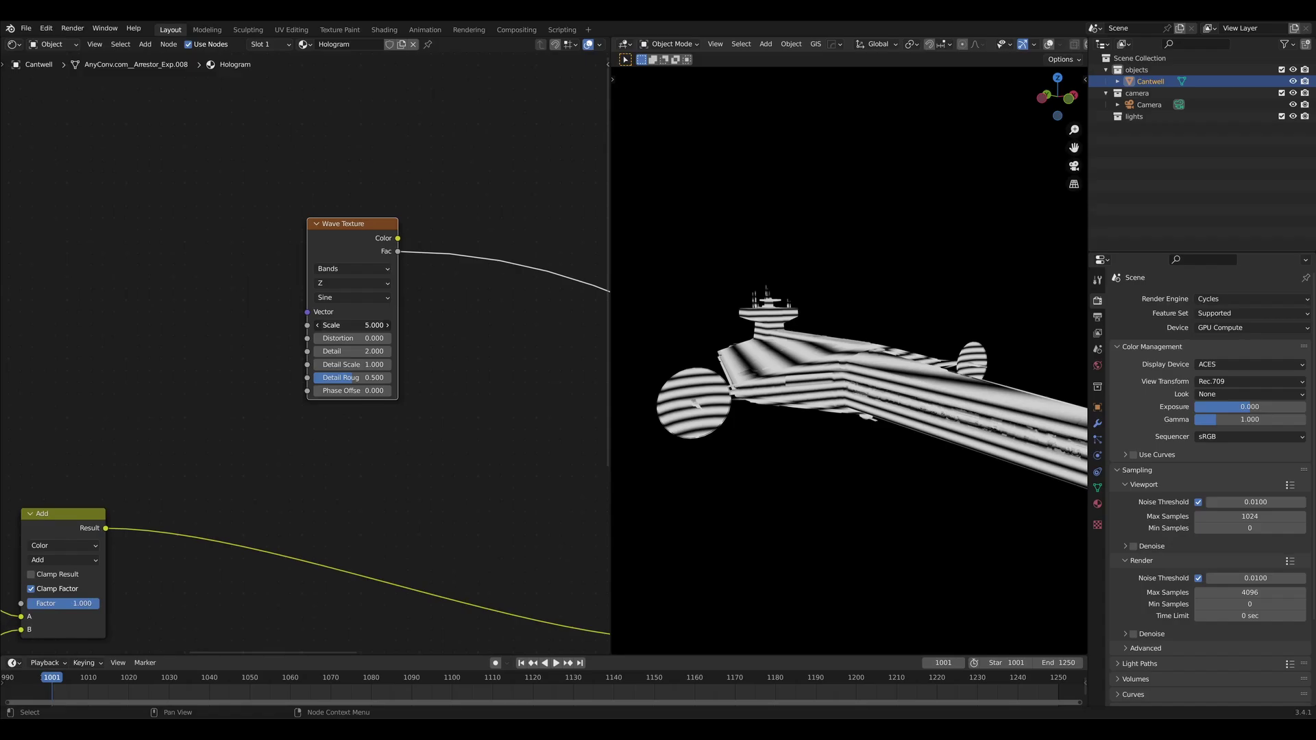
{"action": "left_click_drag", "start_coordinate": [365, 325], "coordinate": [366, 325]}
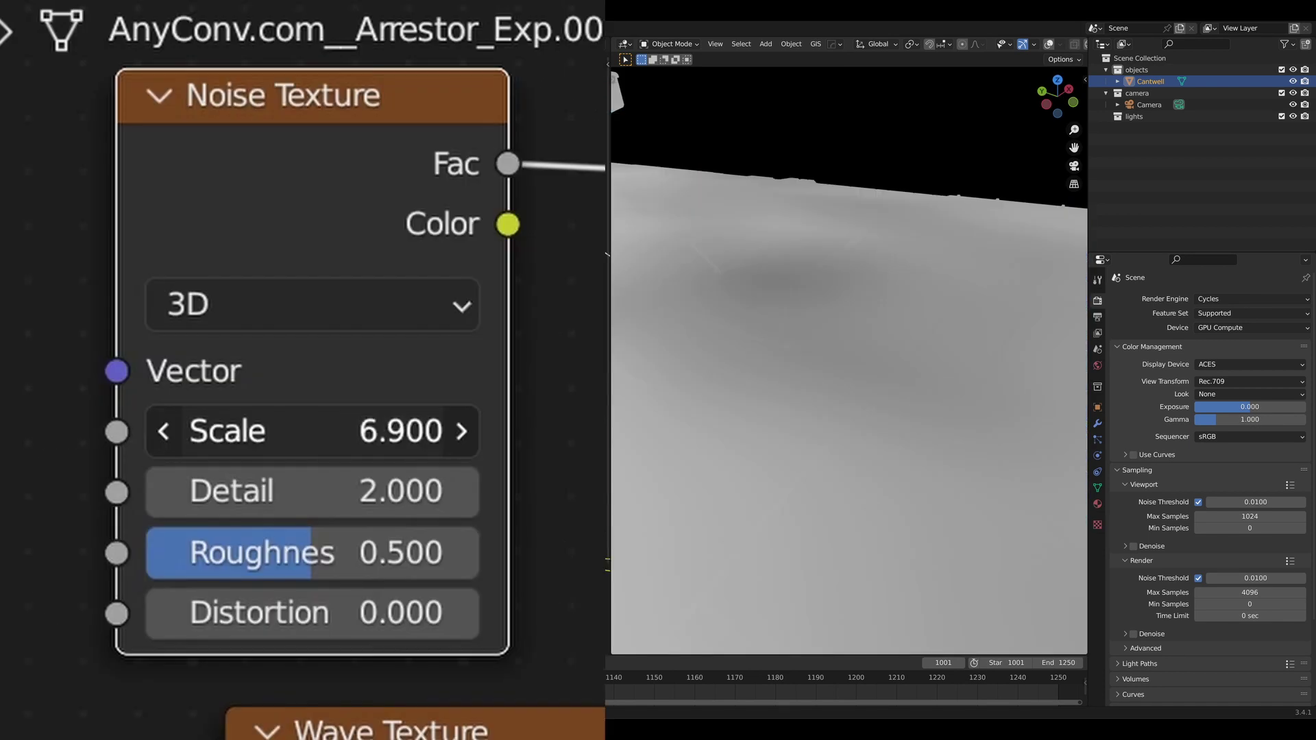
- Set the Noise Texture's scale to about 287.7 and blend it with the Wave Texture using a Mix factor of about 0.22
{"action": "left_click_drag", "start_coordinate": [308, 429], "coordinate": [415, 429]}
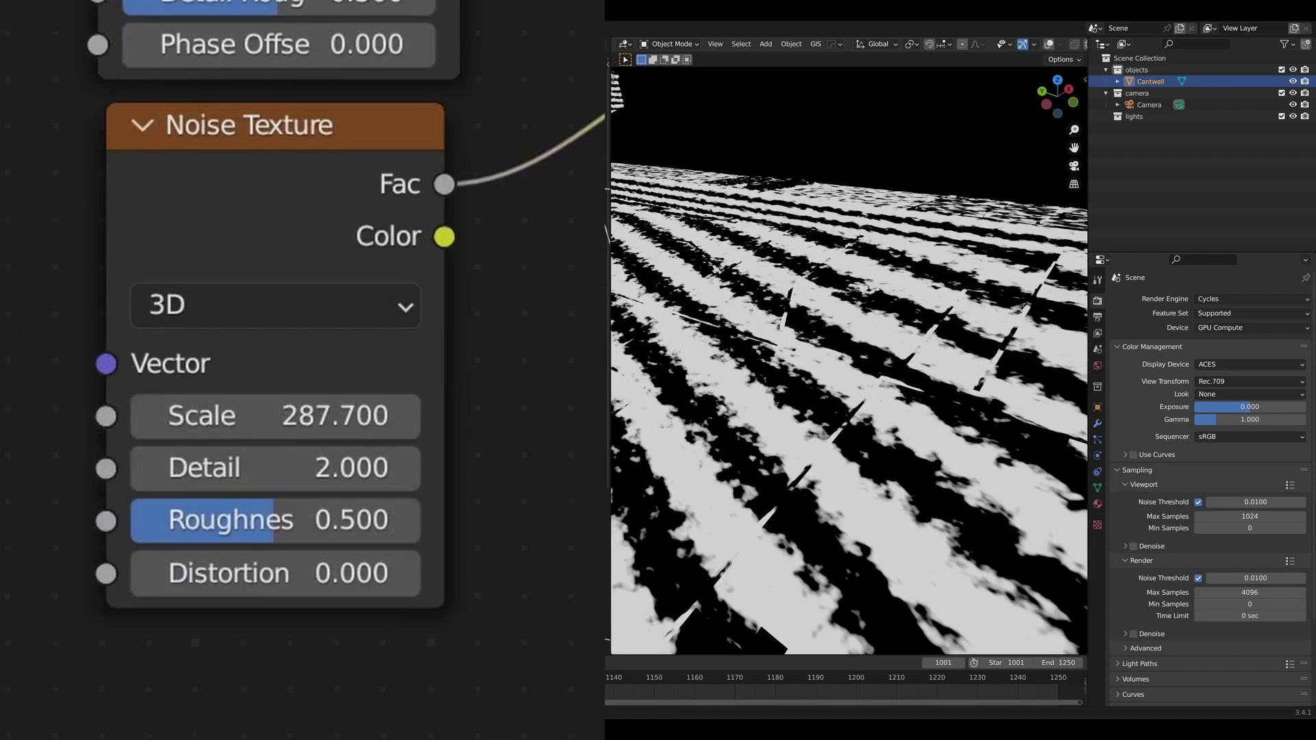
{"action": "left_click", "coordinate": [273, 305]}
{"action": "left_click", "coordinate": [288, 528]}
{"action": "left_click_drag", "start_coordinate": [309, 410], "coordinate": [466, 410]}
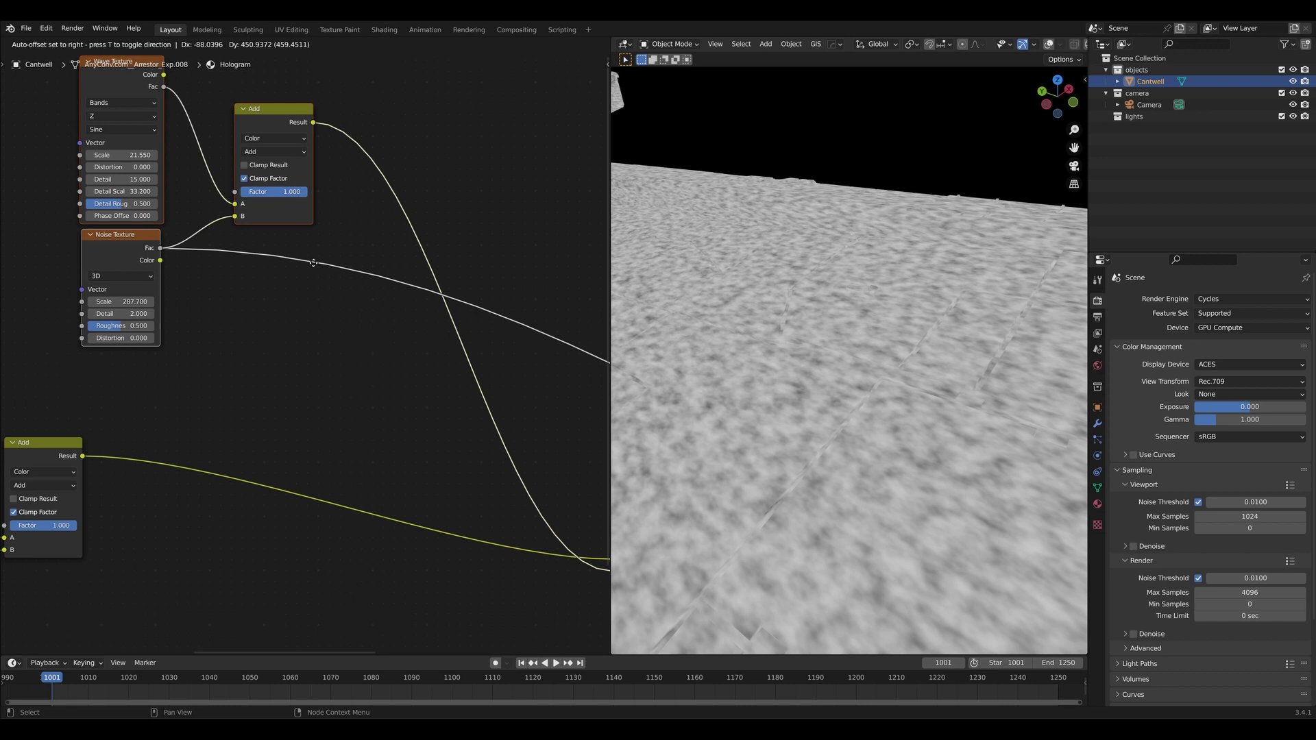
{"action": "left_click", "coordinate": [314, 262]}
{"action": "left_click_drag", "start_coordinate": [288, 191], "coordinate": [260, 191]}
- Position the ColorRamp between the Mix and Multiply nodes and shift its black stop toward the white one
{"action": "middle_click_drag", "start_coordinate": [343, 411], "coordinate": [355, 465]}
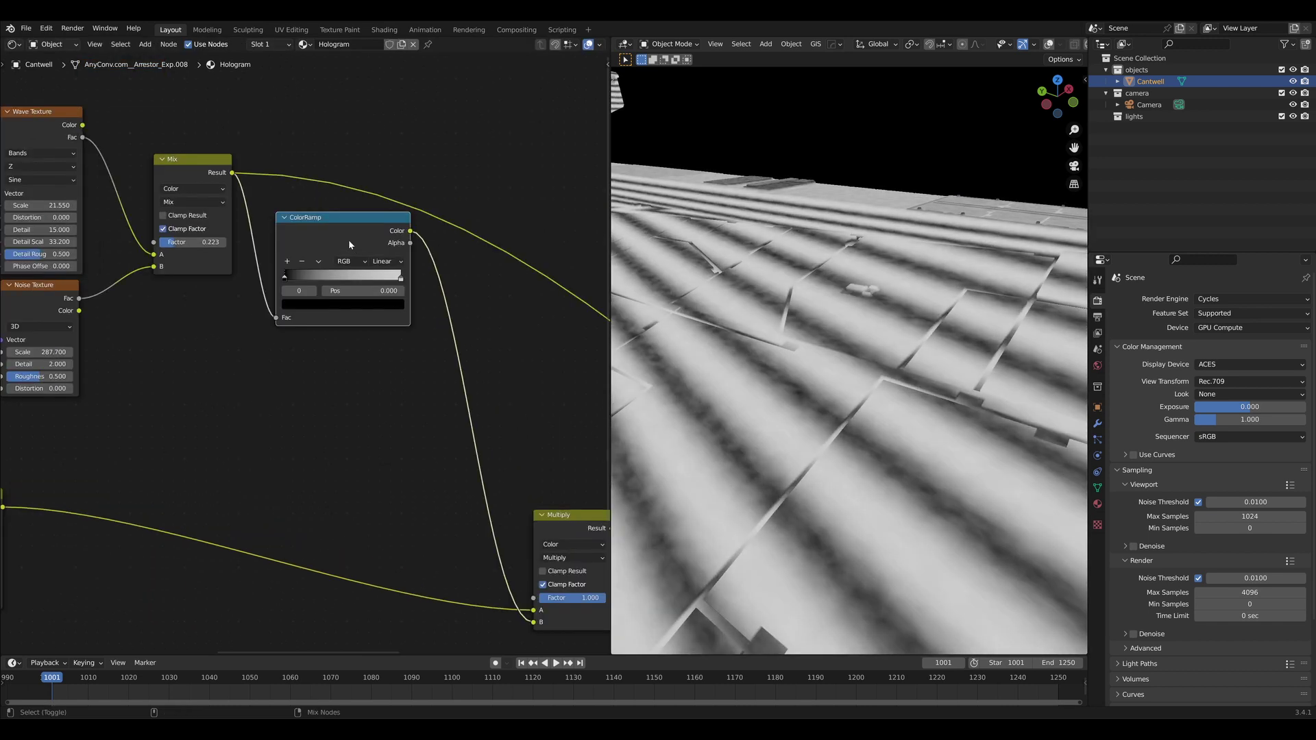
{"action": "left_click_drag", "start_coordinate": [340, 216], "coordinate": [341, 167]}
{"action": "left_click_drag", "start_coordinate": [291, 228], "coordinate": [347, 228]}
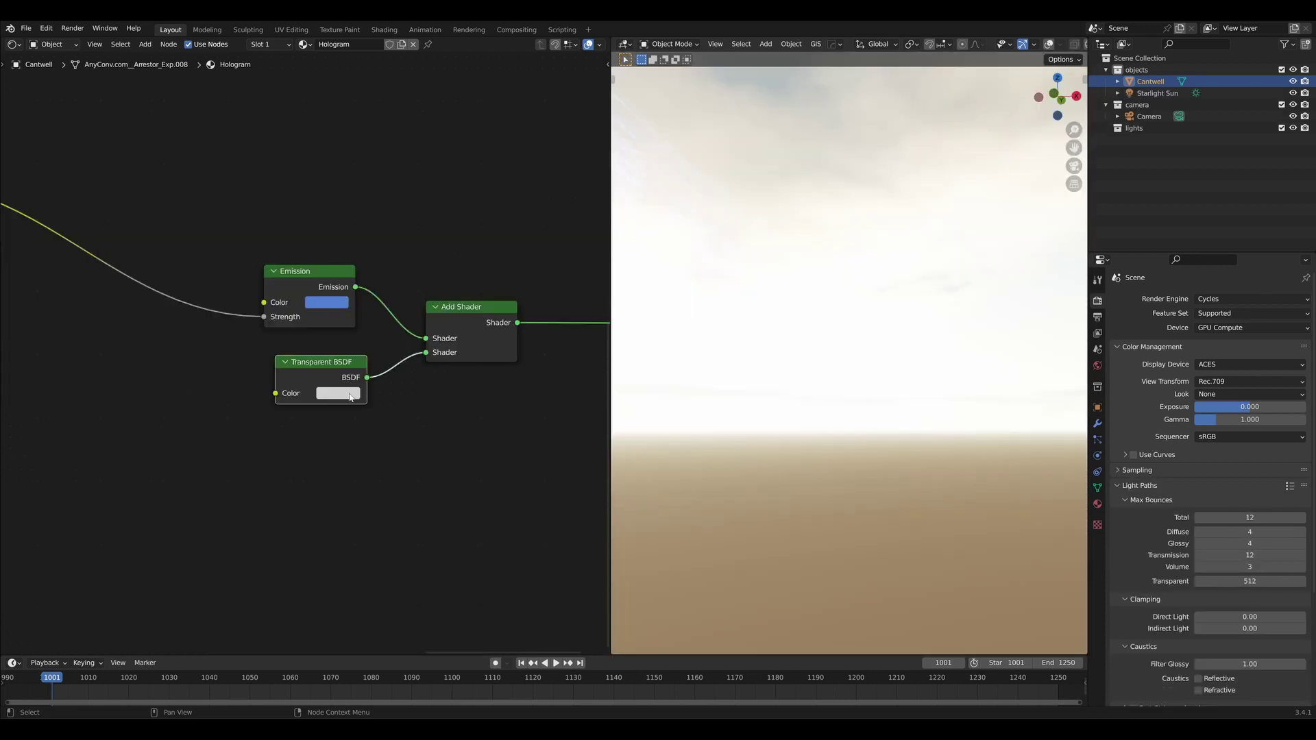
- Set the Transparent BSDF's colour to pure white with a value of 1.000 and inspect the ship against the background
{"action": "left_click", "coordinate": [350, 396]}
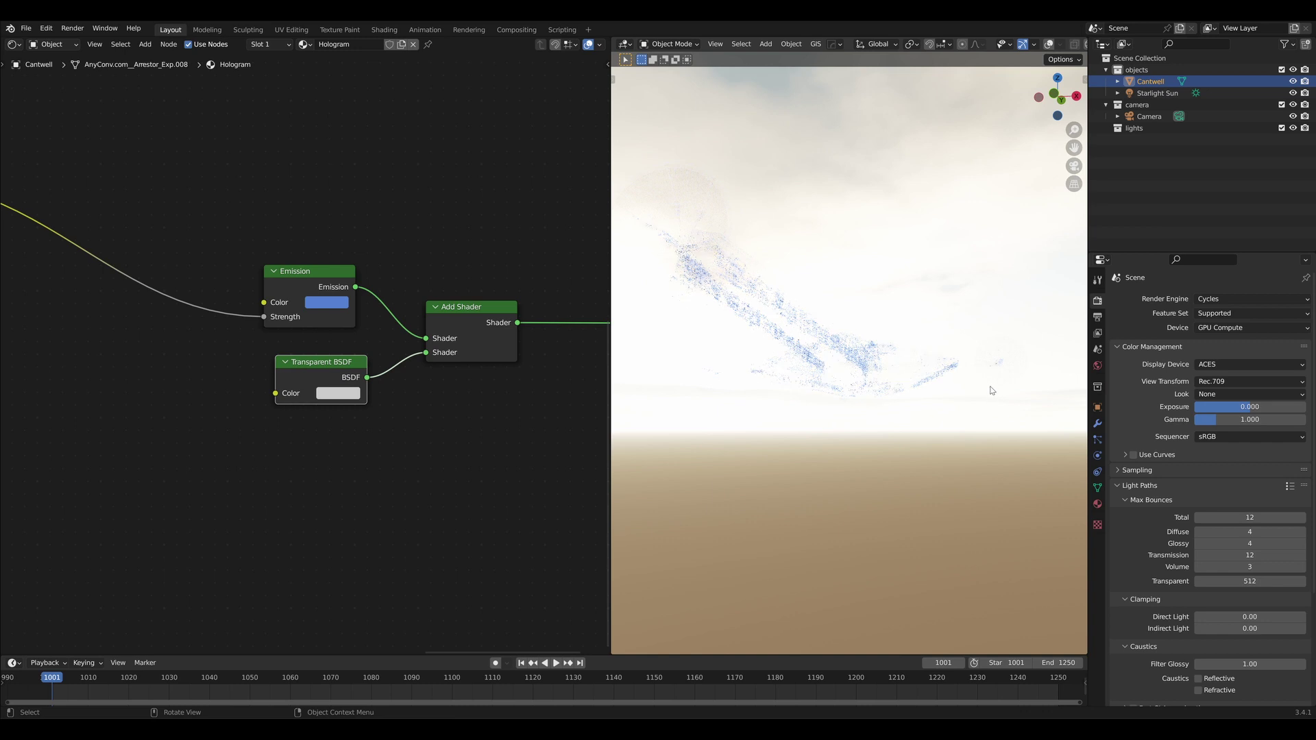
{"action": "middle_click_drag", "start_coordinate": [896, 363], "coordinate": [629, 378]}
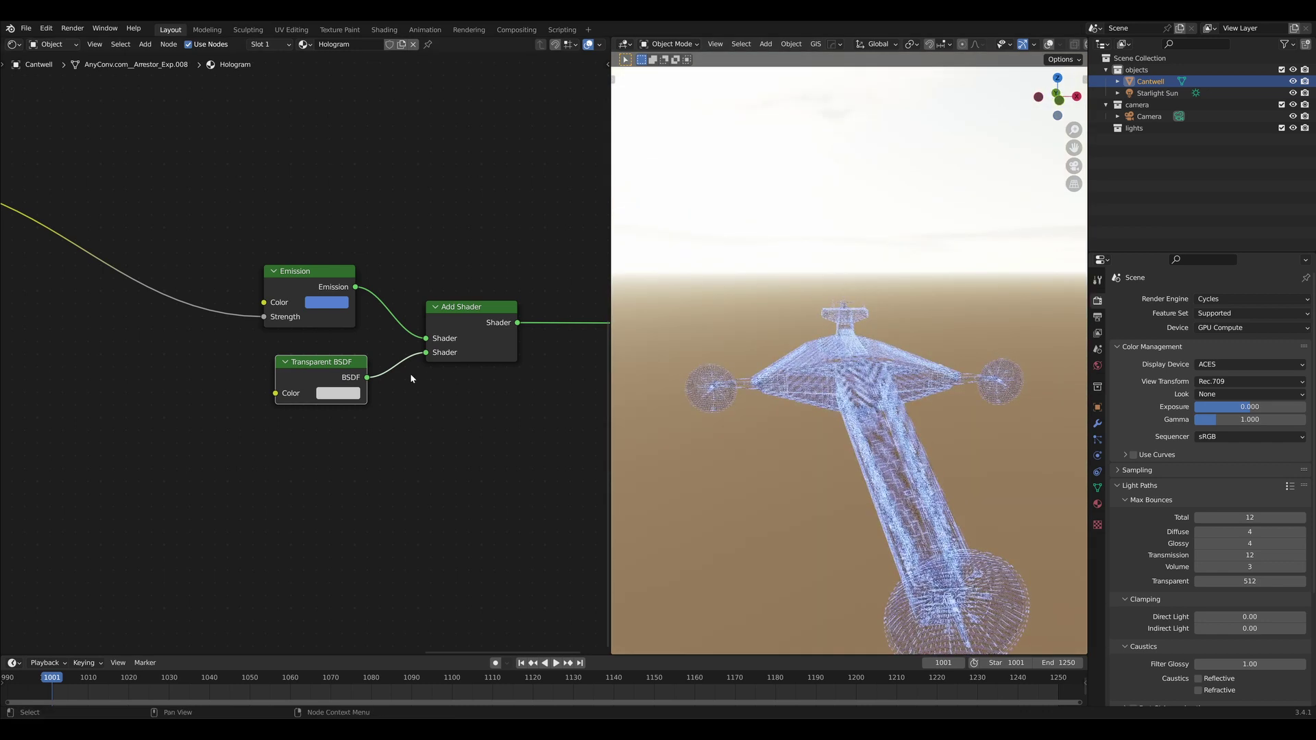
{"action": "left_click", "coordinate": [347, 396]}
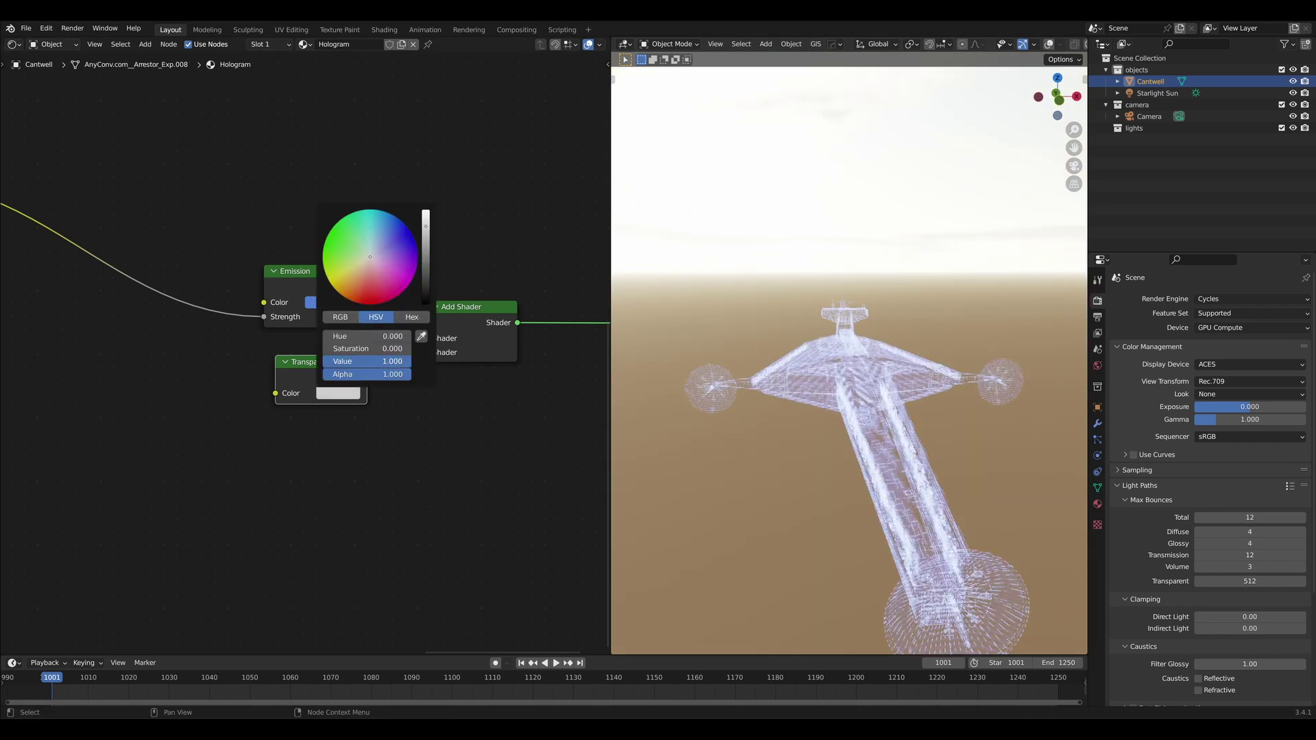
{"action": "middle_click_drag", "start_coordinate": [864, 391], "coordinate": [898, 418]}
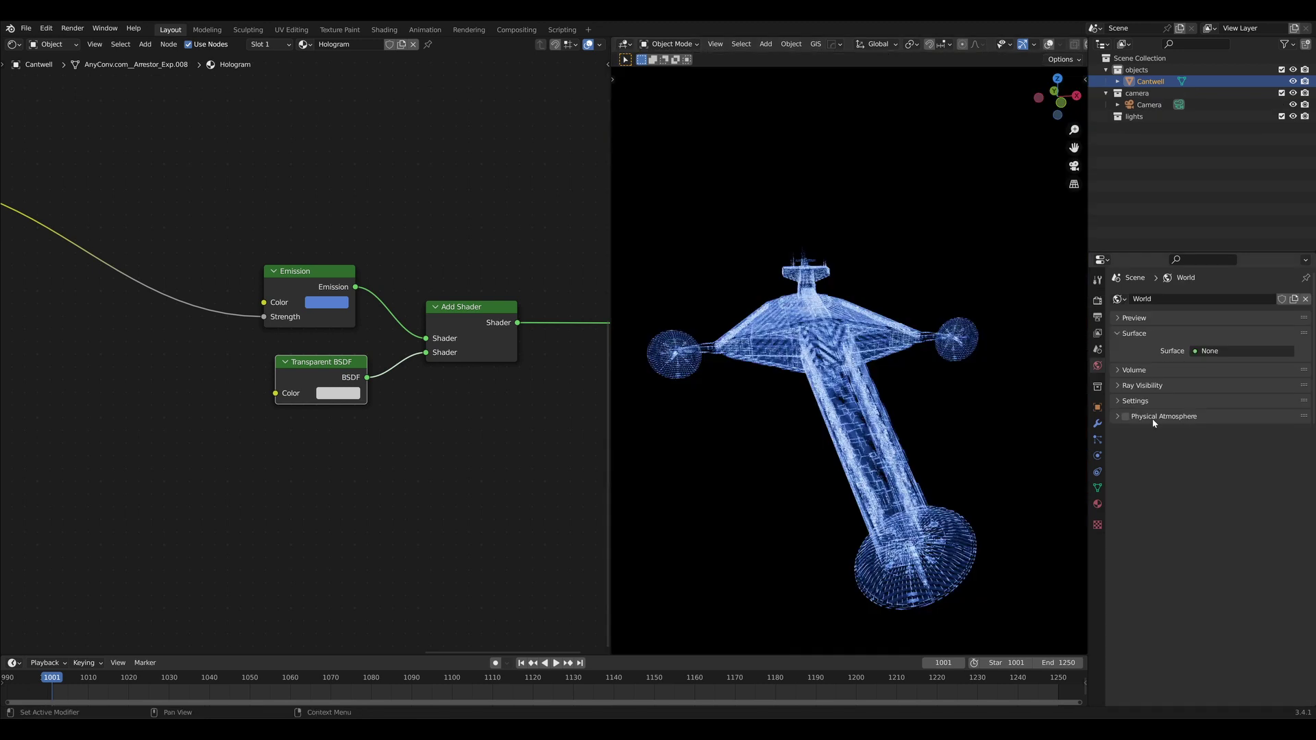
{"action": "left_click", "coordinate": [329, 396]}
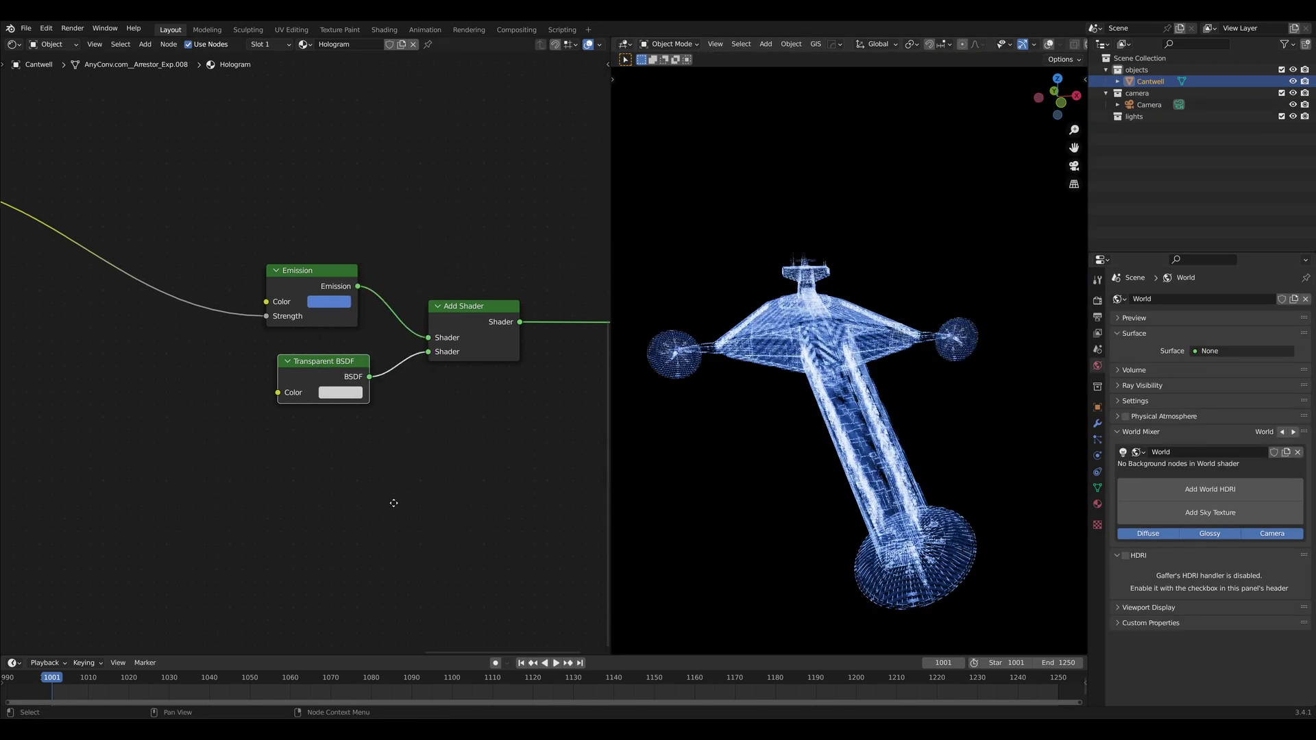
- Add a Geometry node below the Multiply chain and feed its Backfacing output into an Invert node
{"action": "scroll", "coordinate": [372, 495], "scroll_direction": "down", "scroll_amount": 3}
{"action": "middle_click_drag", "start_coordinate": [372, 495], "coordinate": [410, 377]}
{"action": "scroll", "coordinate": [269, 370], "scroll_direction": "down", "scroll_amount": 2}
{"action": "scroll", "coordinate": [268, 370], "scroll_direction": "down", "scroll_amount": 3}
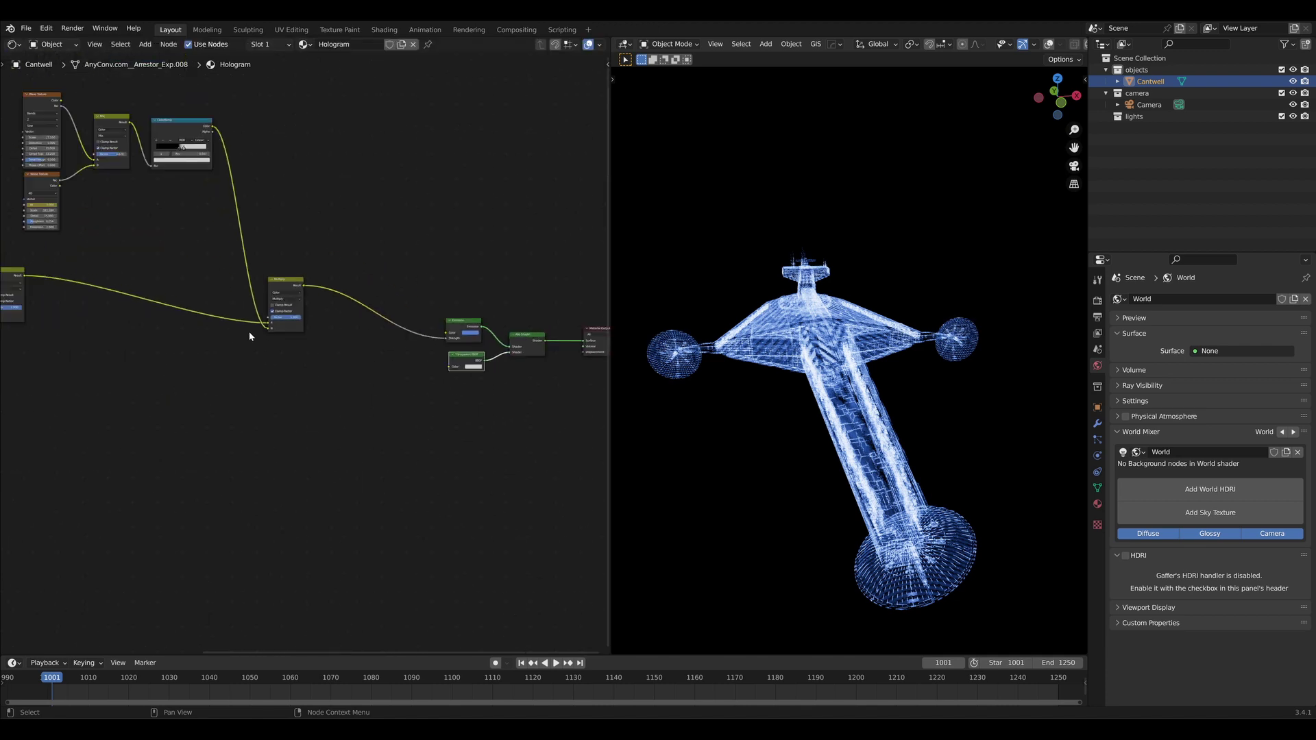
{"action": "scroll", "coordinate": [353, 384], "scroll_direction": "up", "scroll_amount": 5}
{"action": "key", "text": "shift+a"}
{"action": "type", "text": "geo"}
{"action": "key", "text": "Return"}
{"action": "left_click", "coordinate": [193, 385]}
{"action": "scroll", "coordinate": [314, 401], "scroll_direction": "up", "scroll_amount": 1}
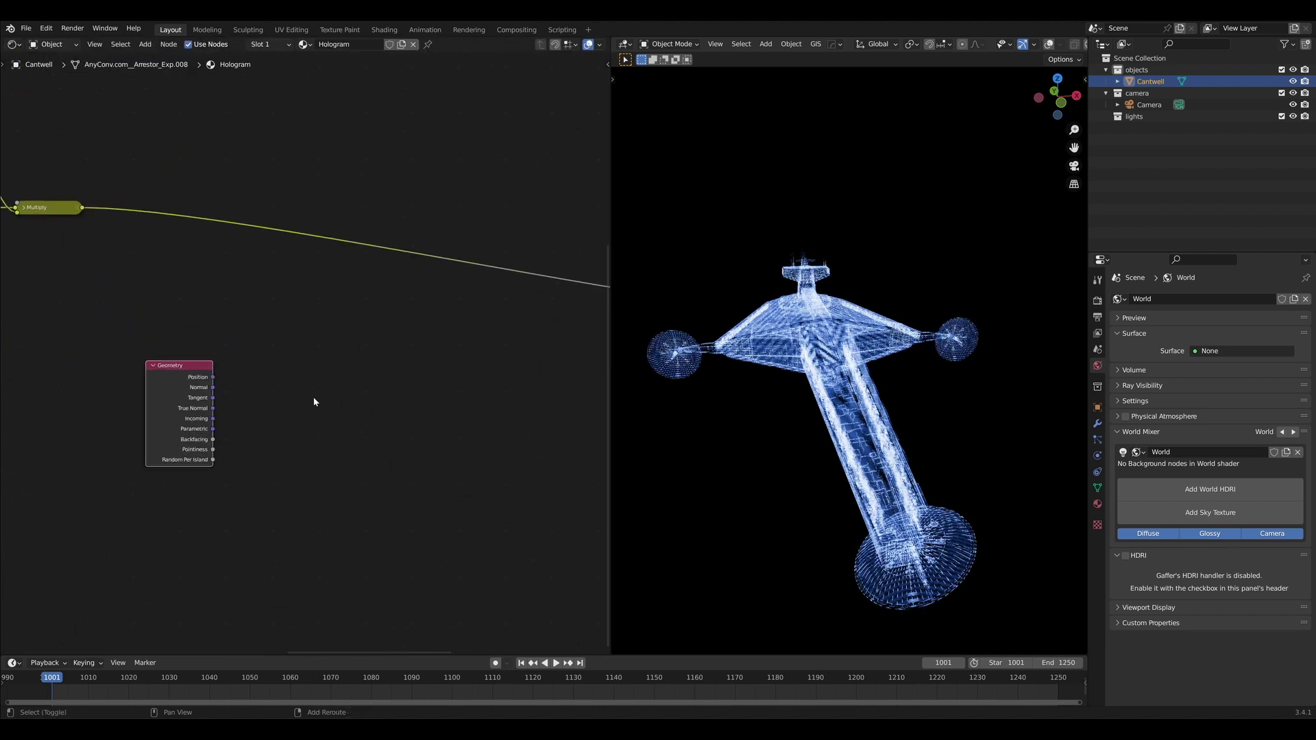
{"action": "left_click_drag", "start_coordinate": [277, 428], "coordinate": [274, 425]}
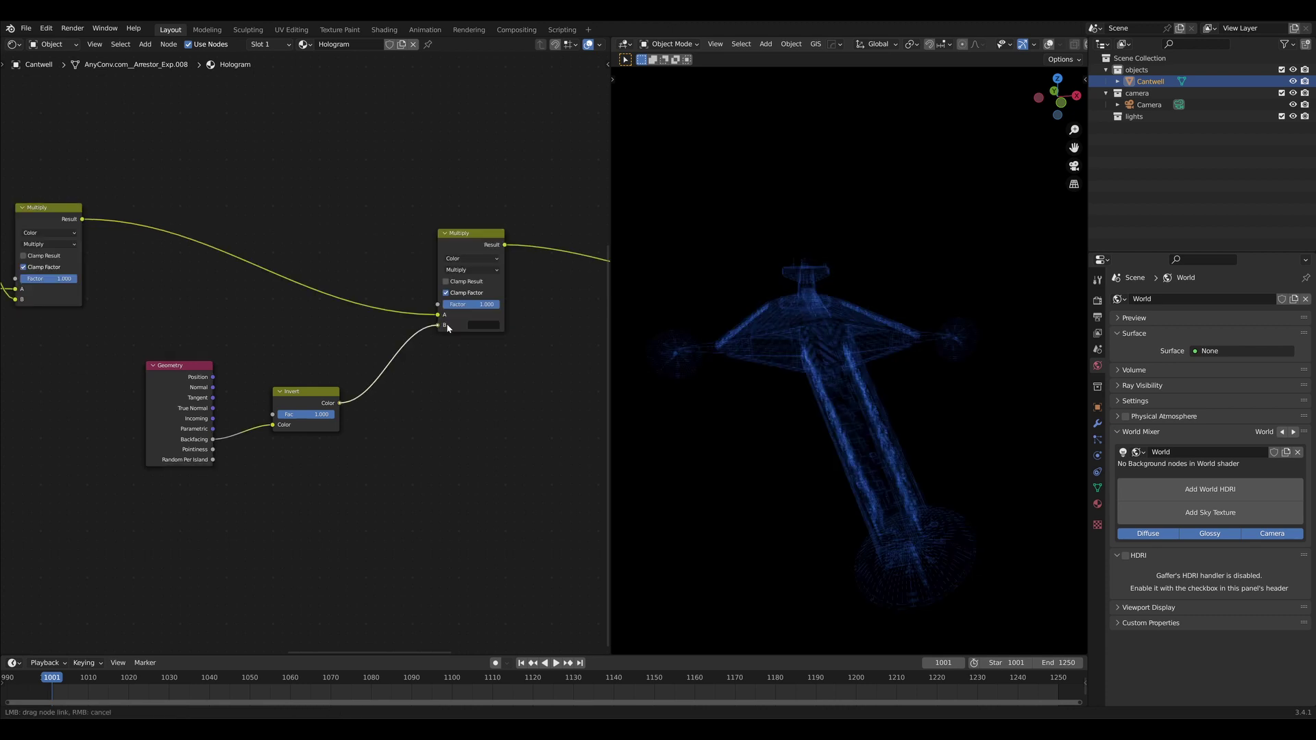
- Blend the inverted Backfacing mask into the emission chain through a Multiply node with a factor of about 0.41
{"action": "mouse_move", "coordinate": [491, 305]}
{"action": "left_mouse_down"}
{"action": "mouse_move", "coordinate": [480, 304]}
{"action": "mouse_move", "coordinate": [500, 305]}
{"action": "left_mouse_up"}
{"action": "scroll", "coordinate": [553, 392], "scroll_direction": "right", "scroll_amount": 2}
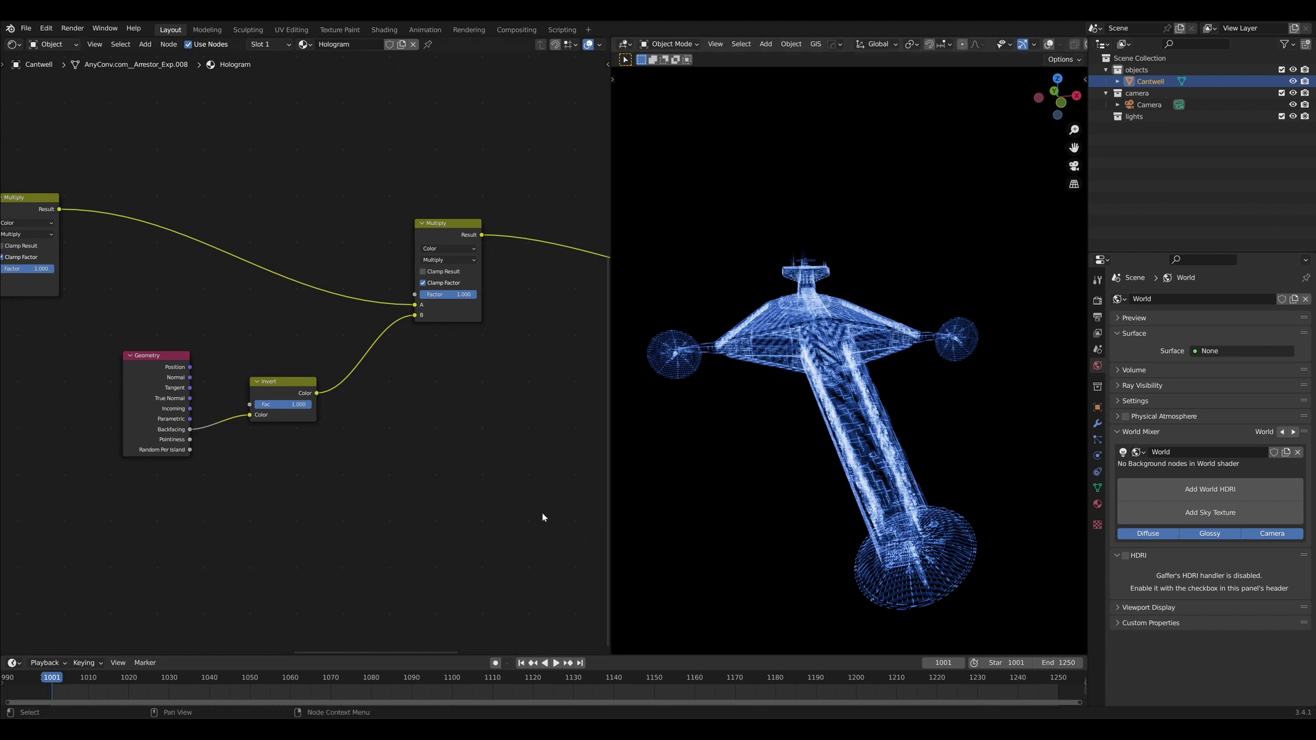
{"action": "scroll", "coordinate": [199, 261], "scroll_direction": "down", "scroll_amount": 2}
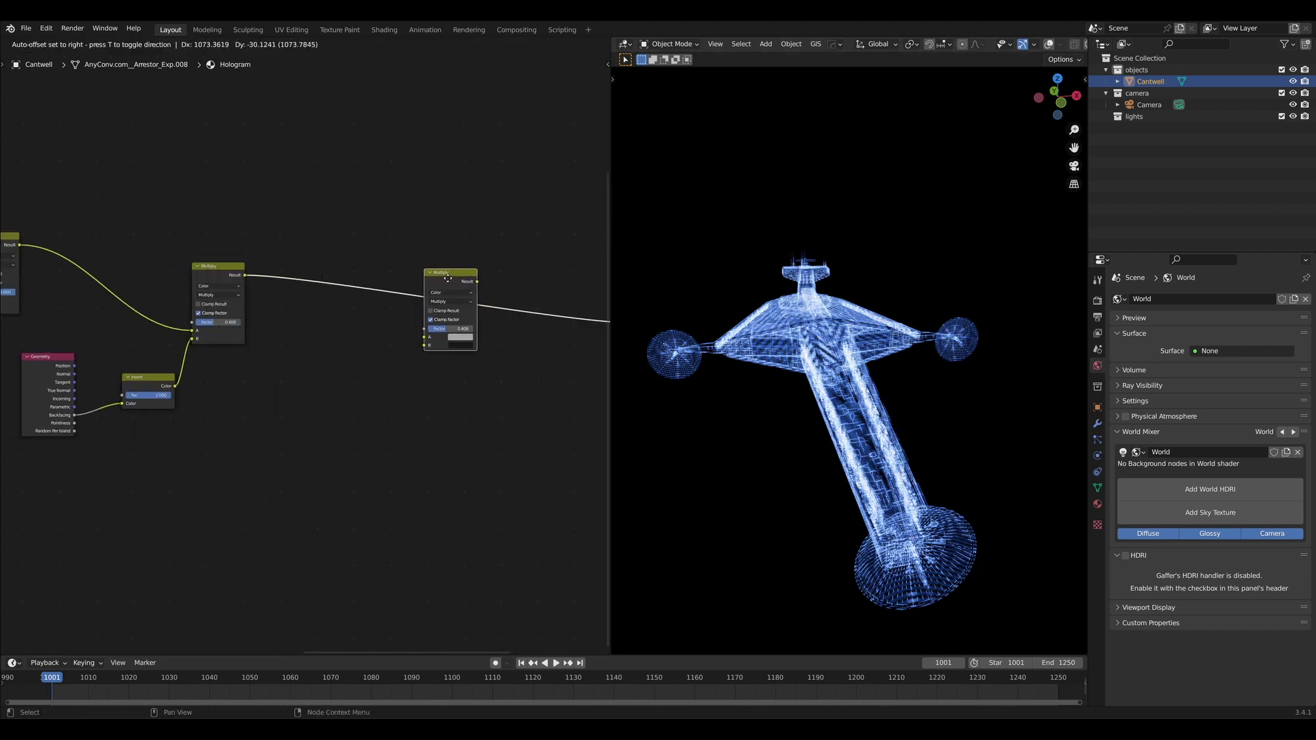
- Insert a duplicate Multiply node before the Emission and feed its B input with the Light Path's inverted Transparent Depth
{"action": "left_click", "coordinate": [507, 283]}
{"action": "middle_click_drag", "start_coordinate": [507, 283], "coordinate": [288, 314]}
{"action": "left_click", "coordinate": [328, 284]}
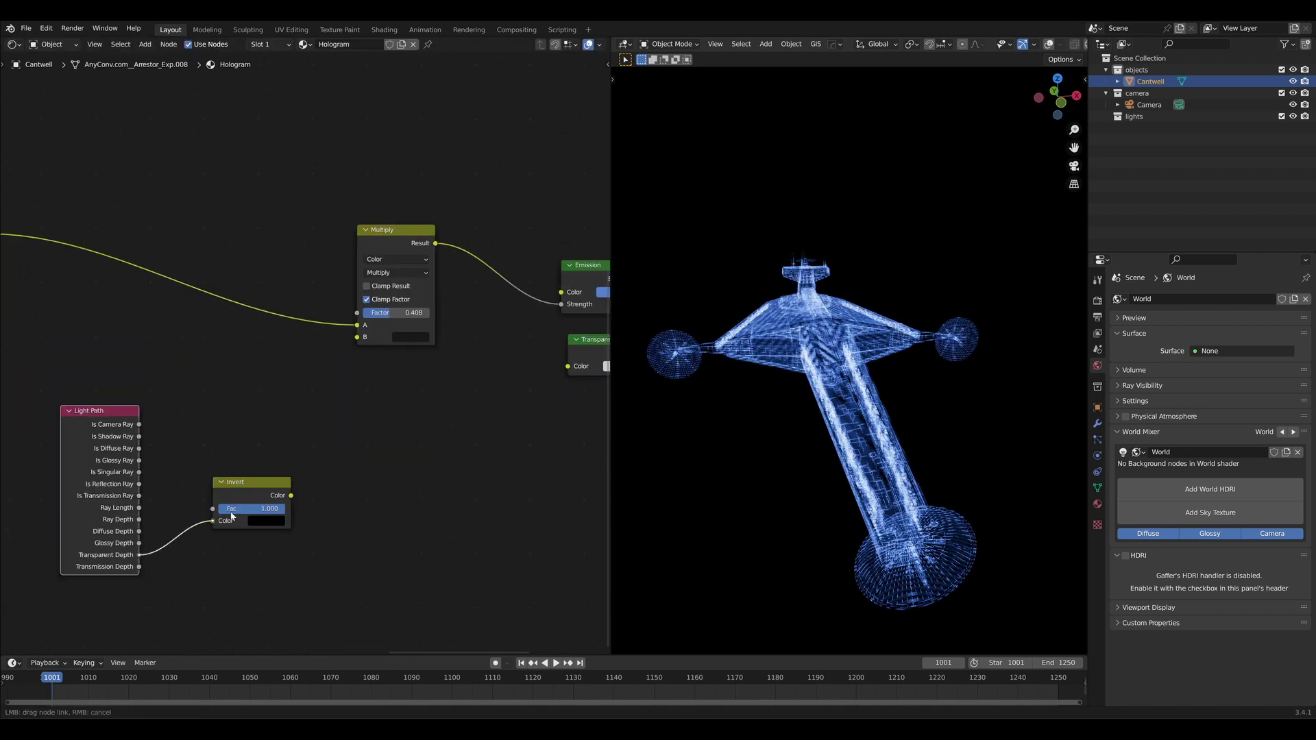
{"action": "left_click_drag", "start_coordinate": [232, 517], "coordinate": [233, 518]}
{"action": "left_click_drag", "start_coordinate": [353, 344], "coordinate": [357, 338]}
{"action": "middle_click_drag", "start_coordinate": [403, 322], "coordinate": [426, 304]}
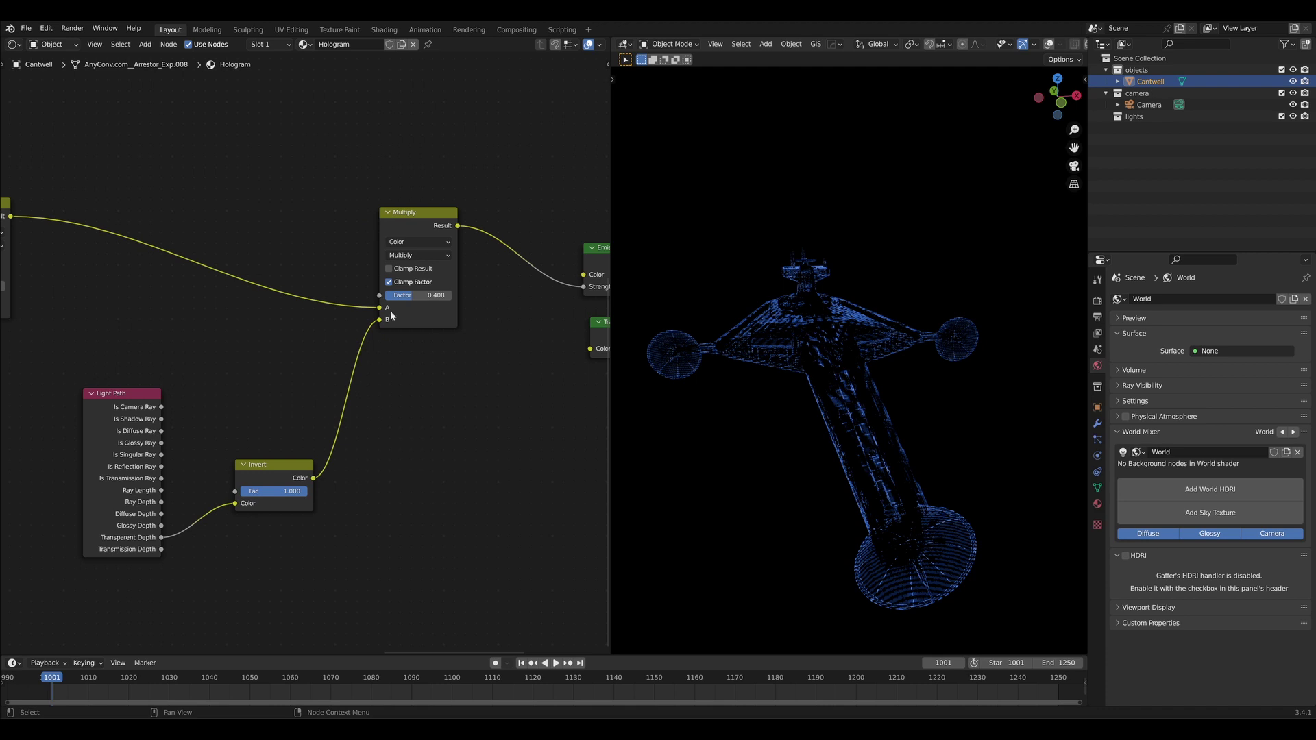
- Enable Clamp Result on the Light Path Multiply node and set its factor to about 0.35, checking the hologram's overlapping surfaces
{"action": "left_click", "coordinate": [406, 269]}
{"action": "mouse_move", "coordinate": [412, 295]}
{"action": "left_mouse_down"}
{"action": "mouse_move", "coordinate": [387, 295]}
{"action": "mouse_move", "coordinate": [429, 294]}
{"action": "left_mouse_up"}
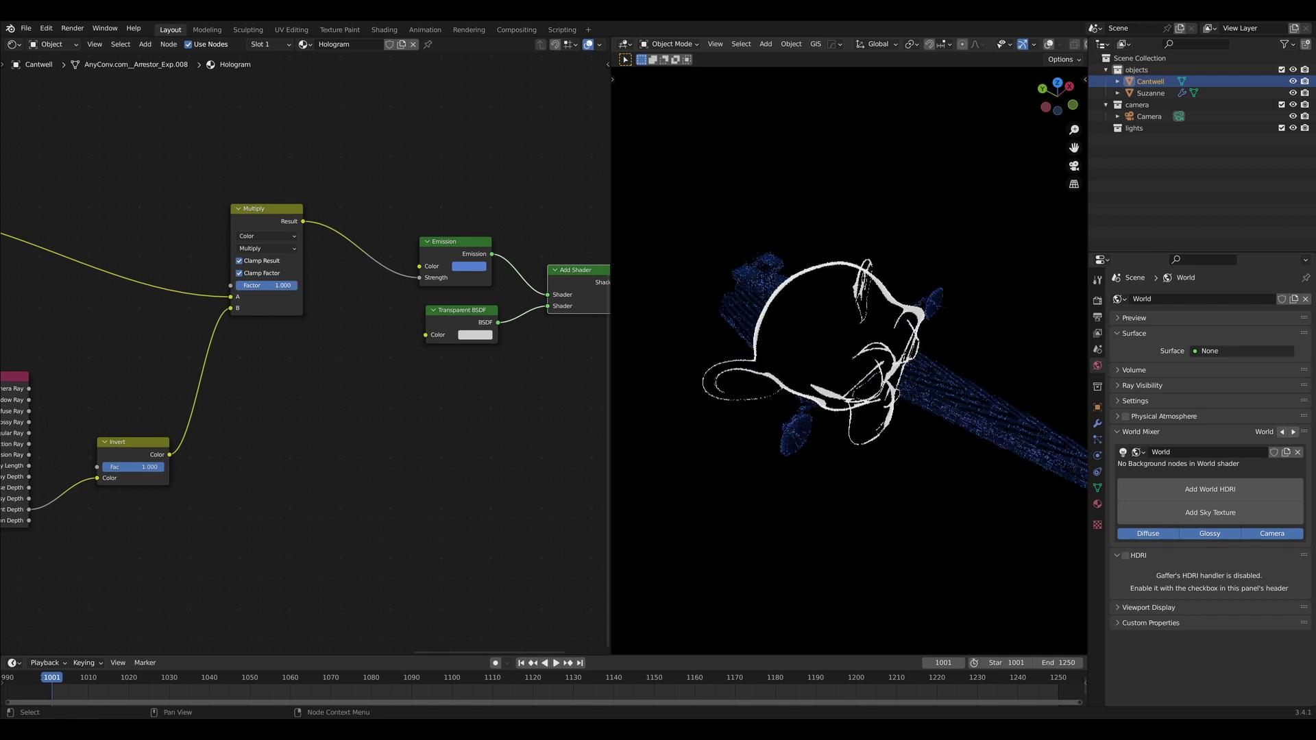
{"action": "middle_click_drag", "start_coordinate": [877, 313], "coordinate": [857, 311]}
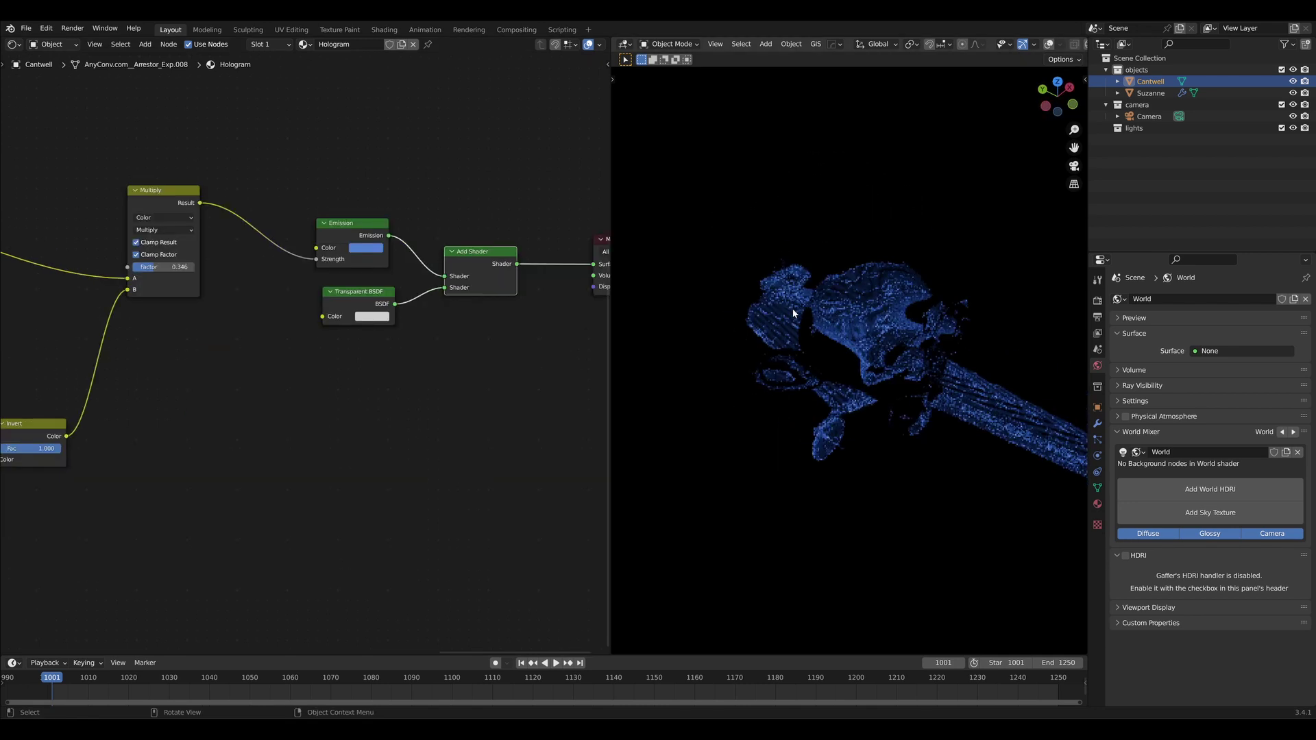
{"action": "middle_click_drag", "start_coordinate": [850, 310], "coordinate": [817, 289]}
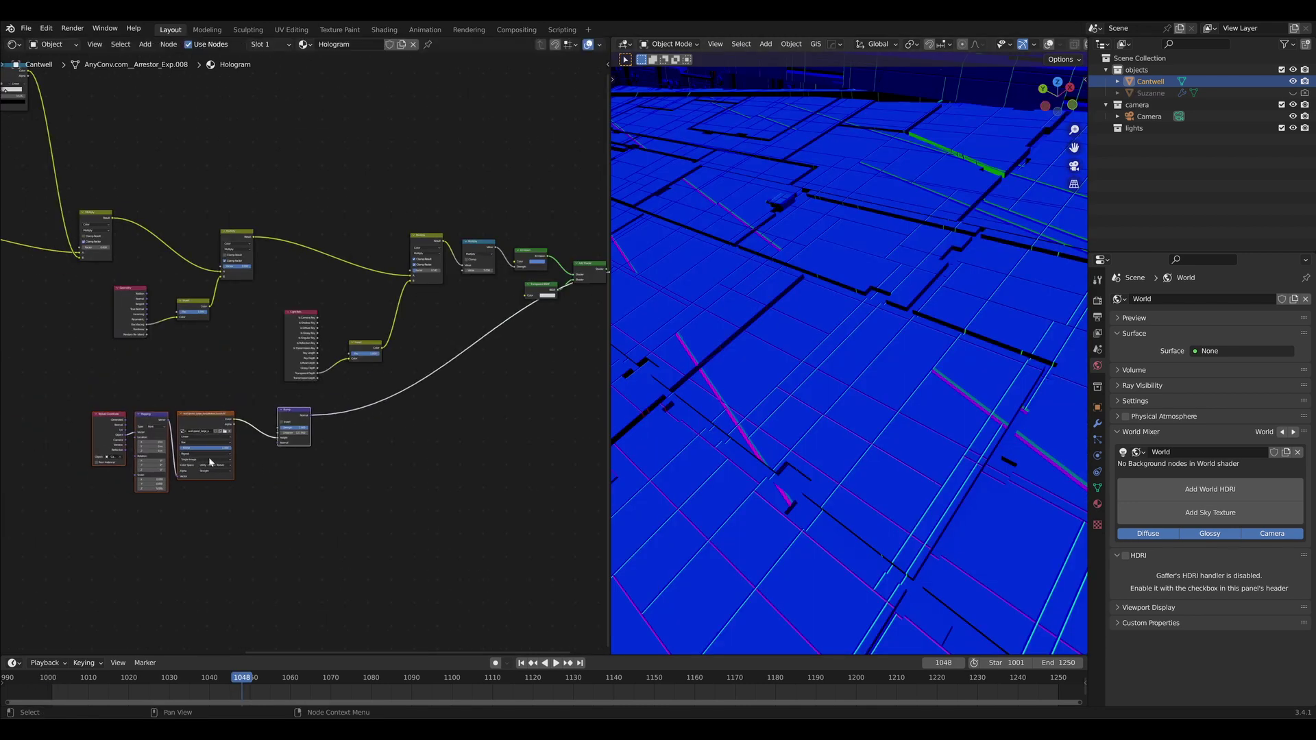
- Try to drive the Bevel and Layer Weight nodes' Normal inputs with the panel texture's Bump output
{"action": "mouse_move", "coordinate": [384, 432]}
{"action": "middle_mouse_down"}
{"action": "mouse_move", "coordinate": [422, 461]}
{"action": "mouse_move", "coordinate": [346, 470]}
{"action": "mouse_move", "coordinate": [370, 453]}
{"action": "middle_mouse_up"}
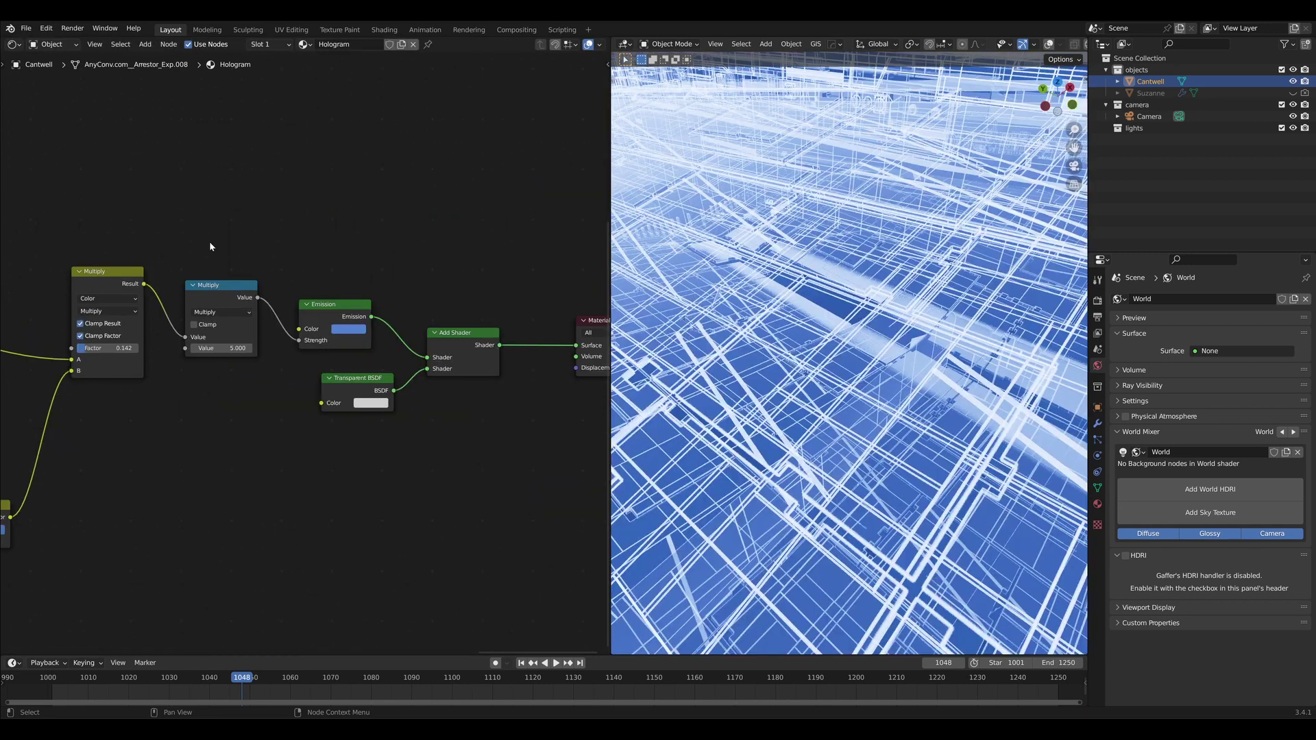
{"action": "scroll", "coordinate": [332, 358], "scroll_direction": "down", "scroll_amount": 2}
{"action": "middle_click_drag", "start_coordinate": [891, 343], "coordinate": [909, 341]}
{"action": "left_click_drag", "start_coordinate": [147, 373], "coordinate": [297, 199]}
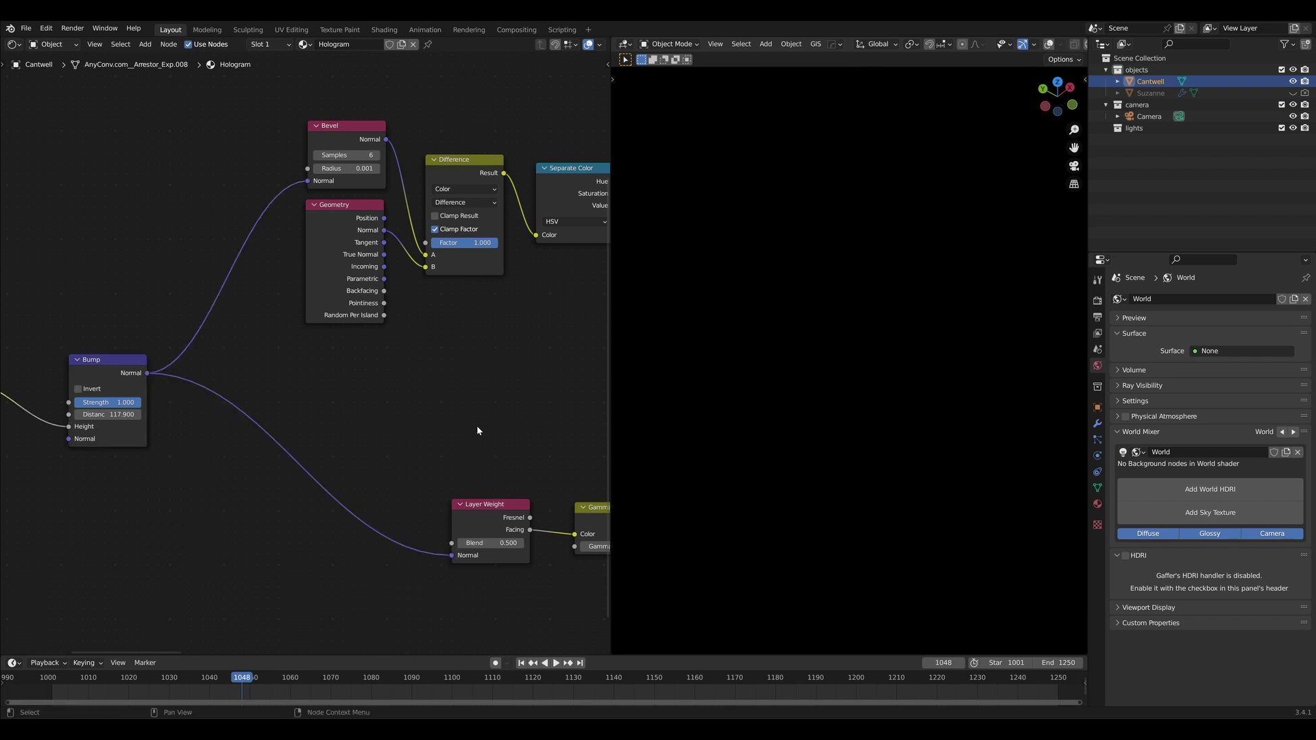
- Add a Geometry node and a Color Mix node set to Difference, placing the Mix node after the Bump node
{"action": "type", "text": "g"}
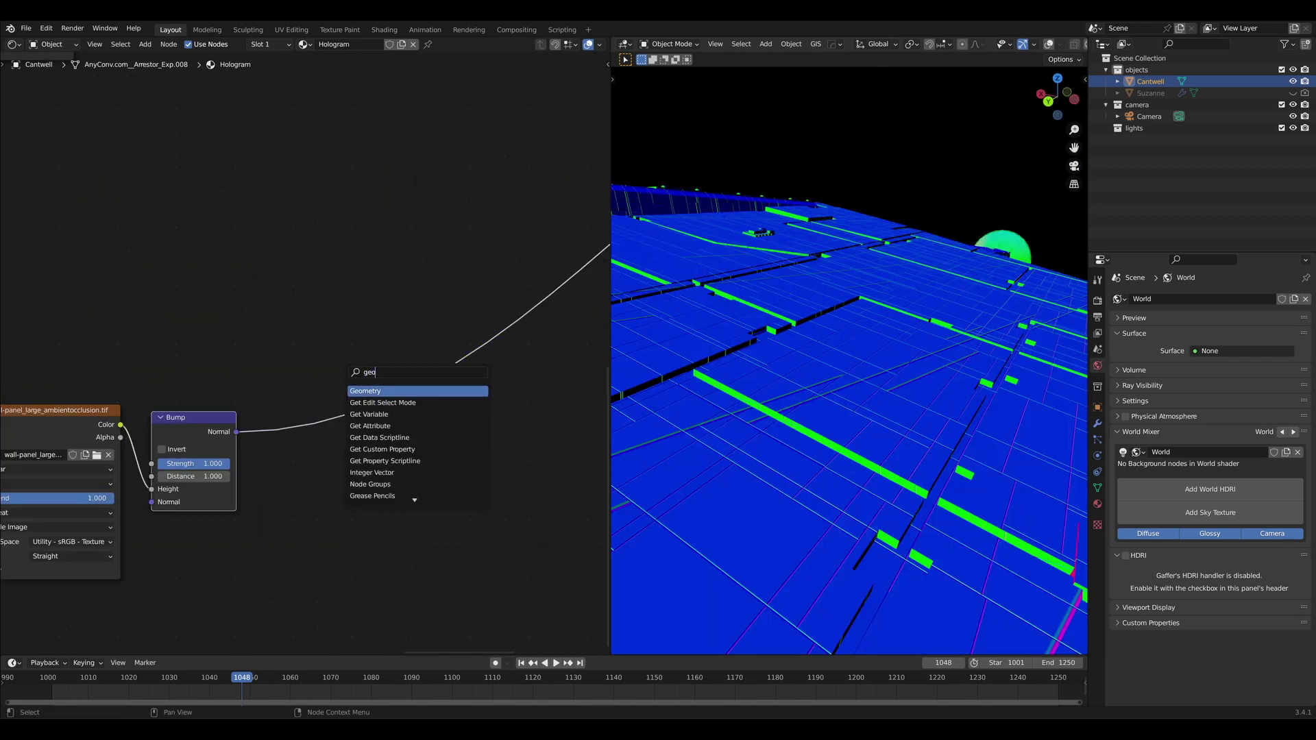
{"action": "type", "text": "eo"}
{"action": "key", "text": "Return"}
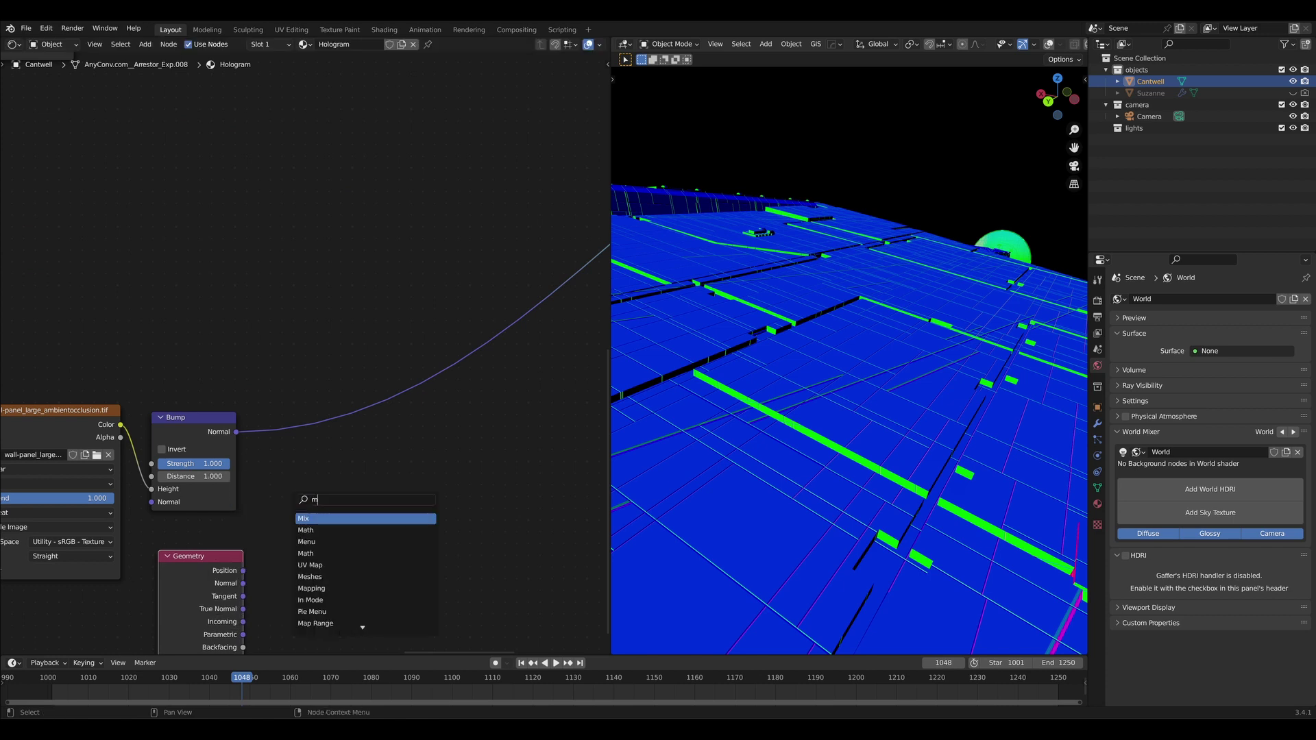
{"action": "key", "text": "Return"}
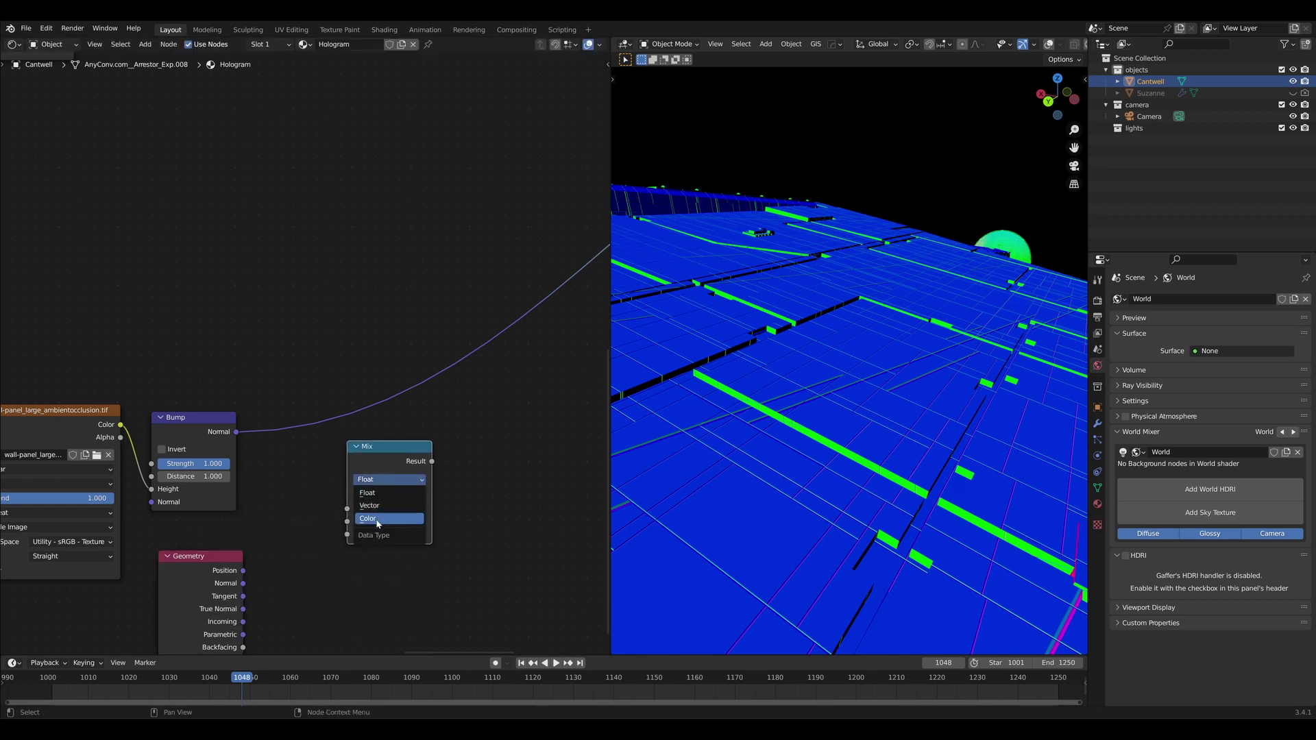
{"action": "left_click", "coordinate": [378, 519]}
{"action": "left_click_drag", "start_coordinate": [384, 446], "coordinate": [379, 402]}
{"action": "left_click", "coordinate": [384, 446]}
{"action": "left_click", "coordinate": [381, 267]}
- Feed the Geometry node's Normal output into input B of the Difference node and set its factor to 1.000
{"action": "middle_click_drag", "start_coordinate": [247, 583], "coordinate": [271, 539]}
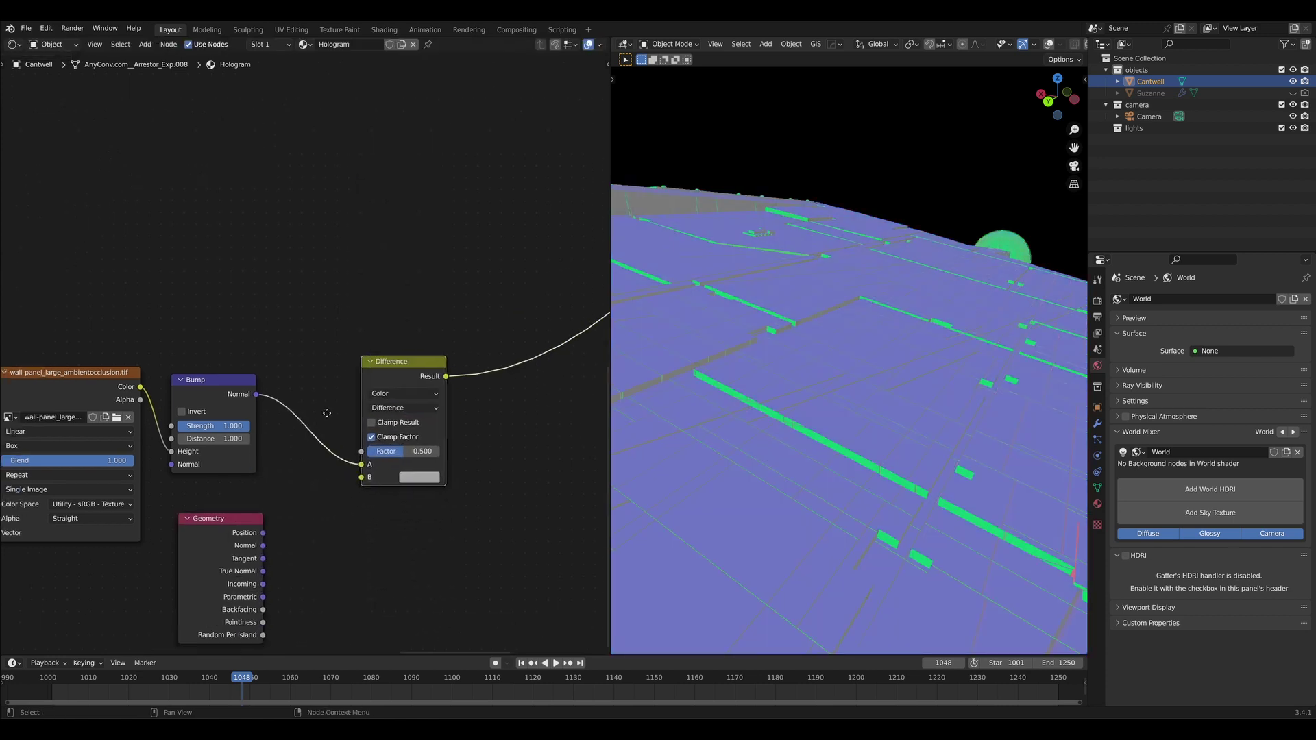
{"action": "left_click_drag", "start_coordinate": [370, 474], "coordinate": [365, 470]}
{"action": "left_click_drag", "start_coordinate": [411, 445], "coordinate": [443, 444]}
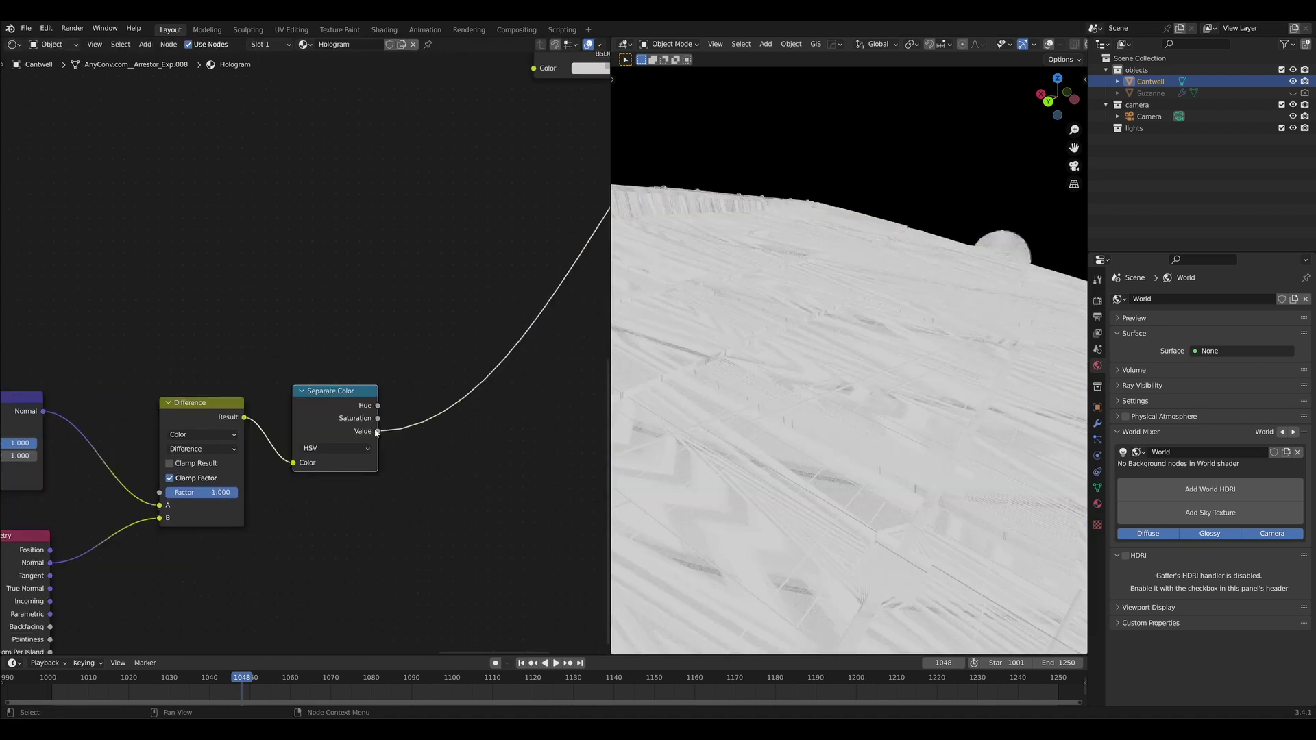
- Add a ColorRamp after the Separate Color node in the panel-texture branch
{"action": "key", "text": "shift+a"}
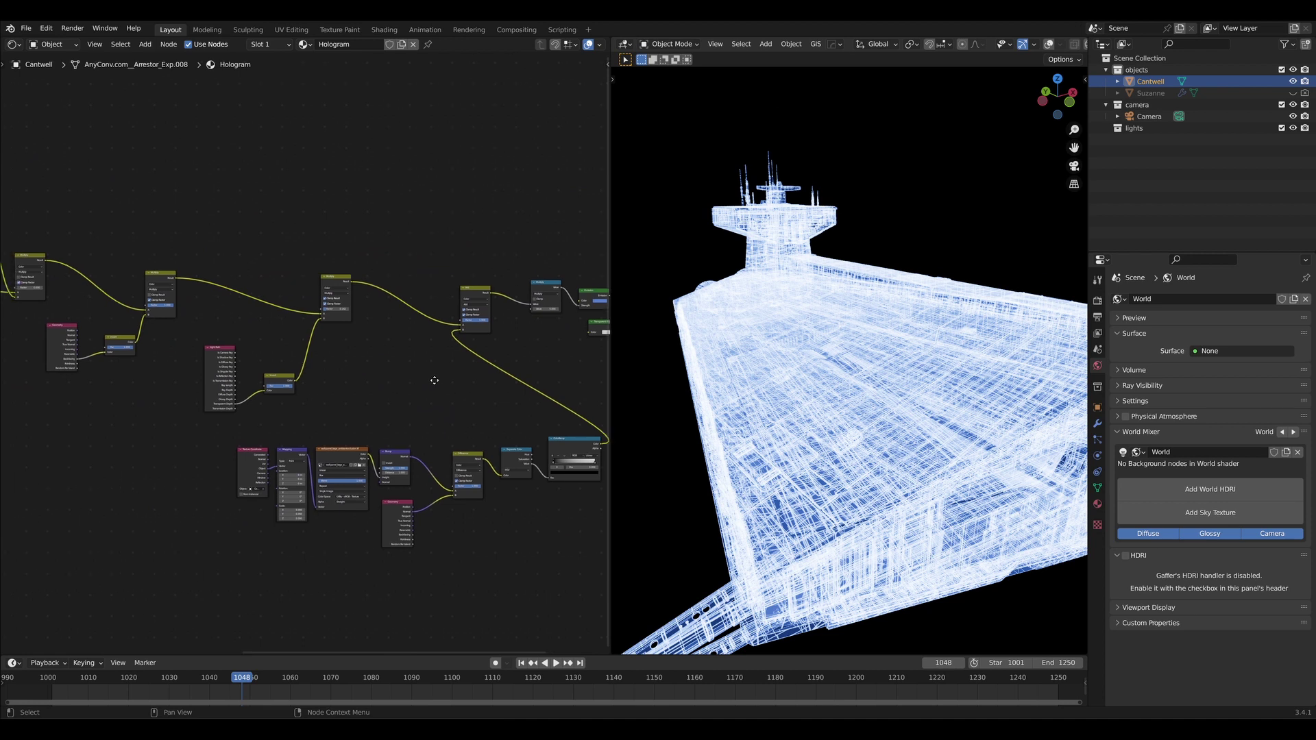